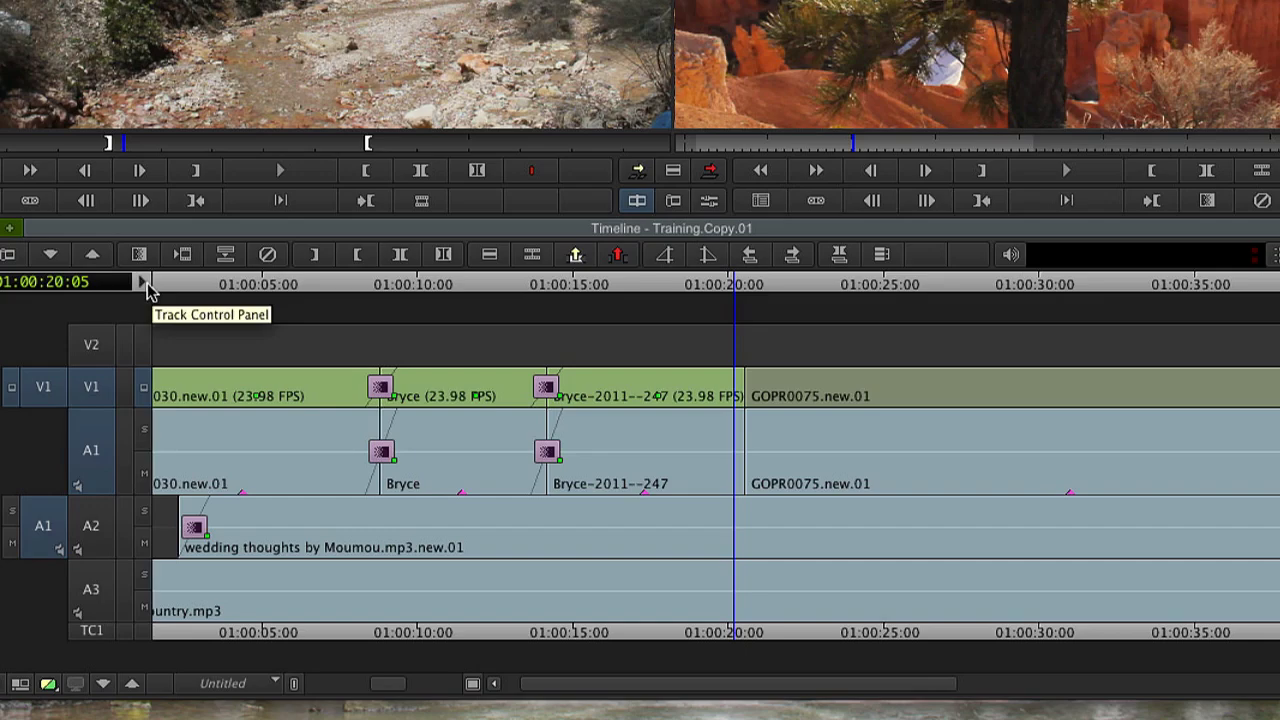
Reveal the Track Control Panel and set the A1 automation display to Clip Gain.
{"action": "left_click", "coordinate": [142, 283]}
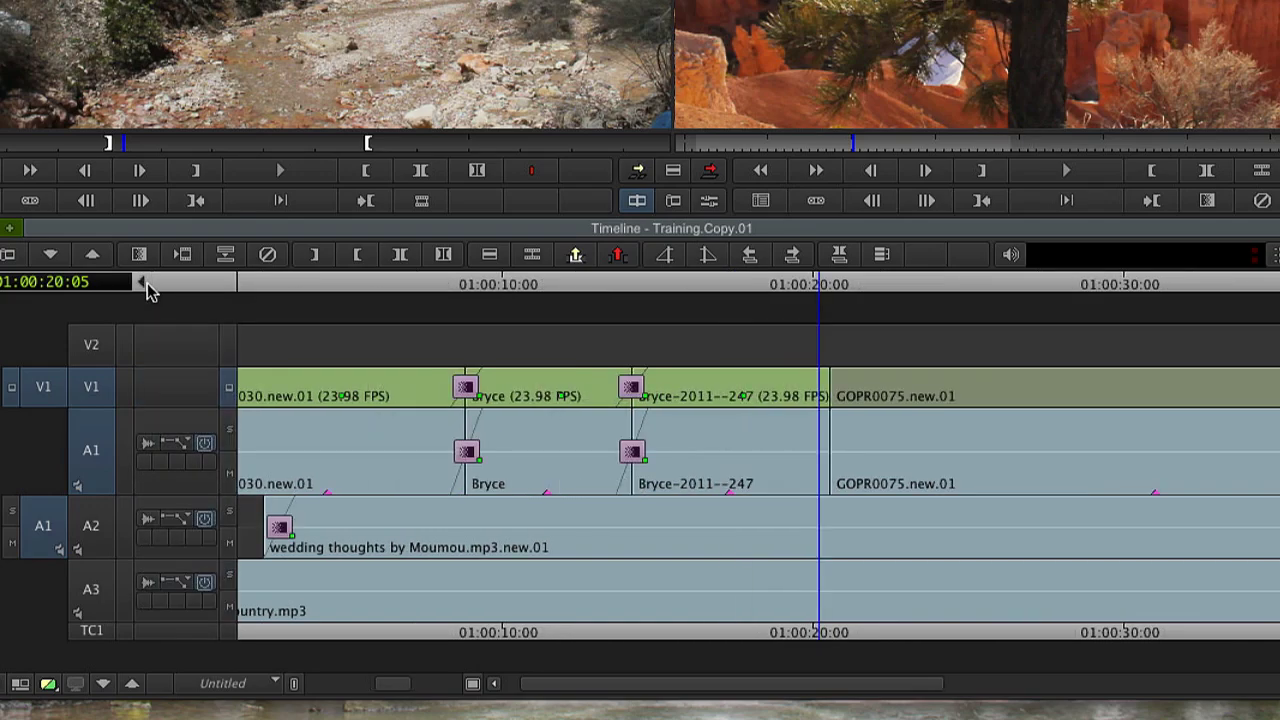
{"action": "left_click", "coordinate": [172, 453]}
{"action": "left_click", "coordinate": [213, 487]}
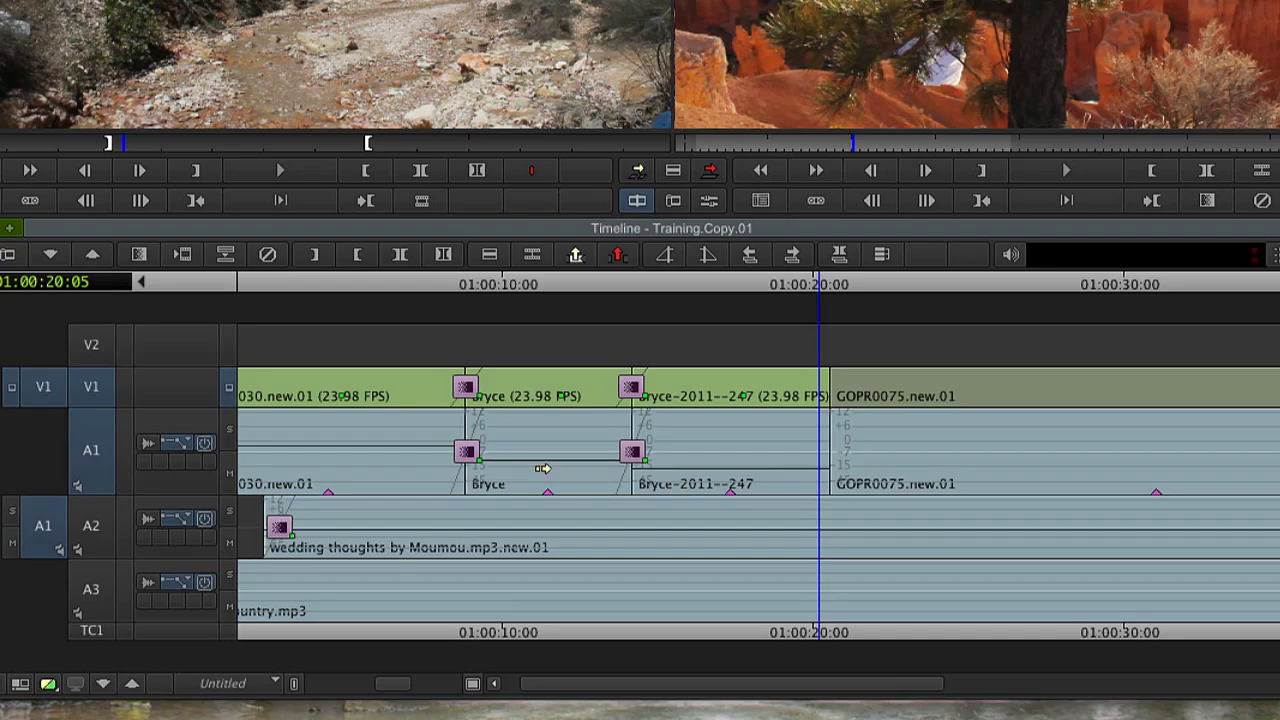
Switch the automation display from Clip Gain to Volume for audio tracks A1–A3.
{"action": "left_click", "coordinate": [175, 447]}
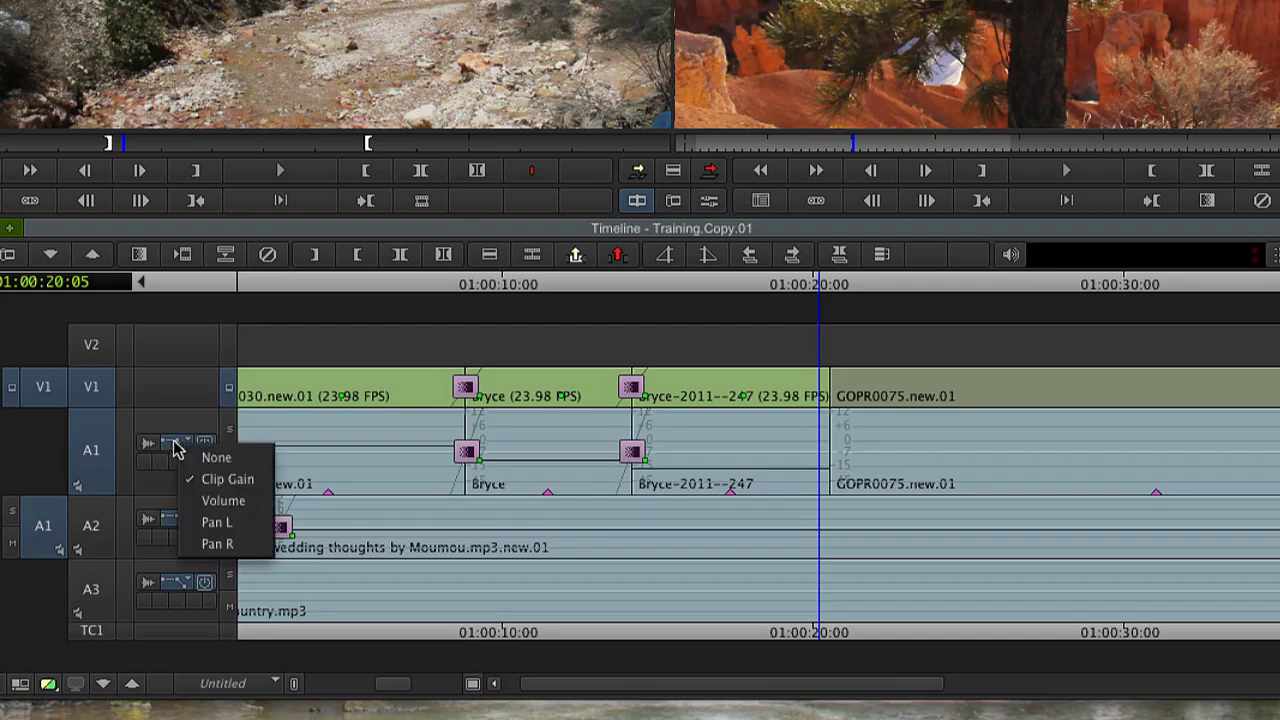
{"action": "left_click", "coordinate": [224, 501]}
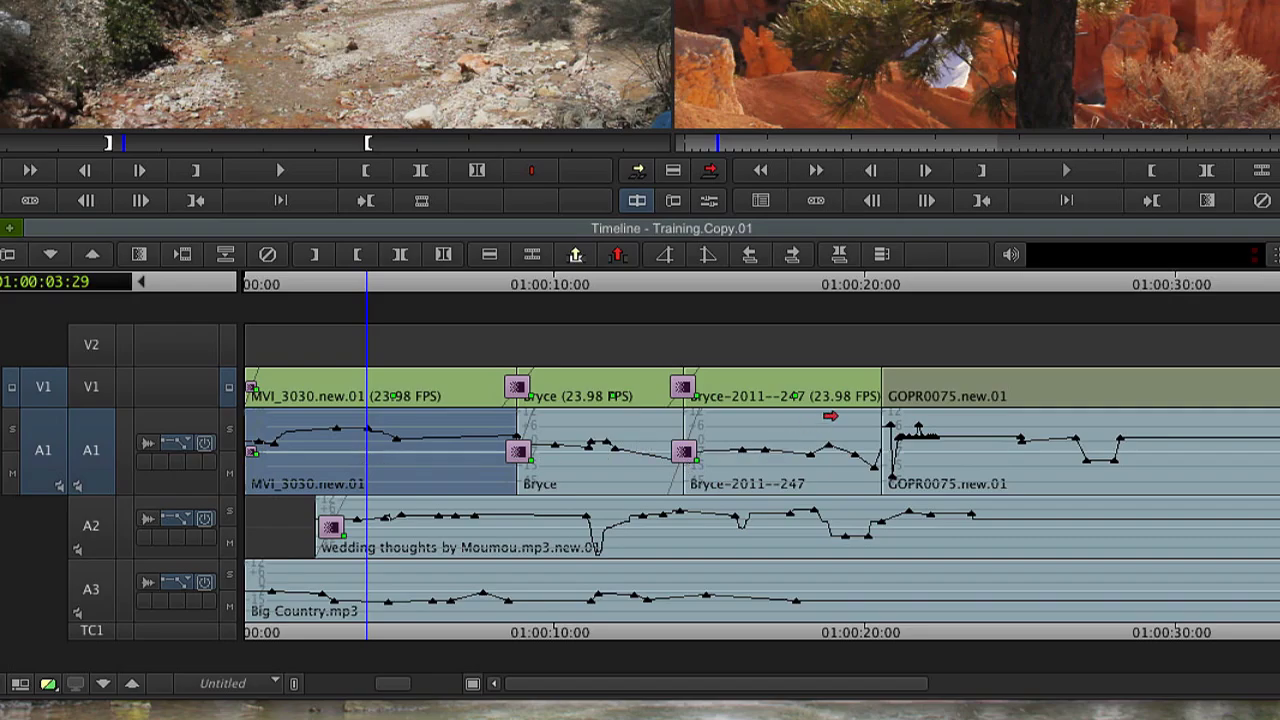
Paste Attributes onto the Bryce-2011--247 A1 clip with only Automation Gain checked.
{"action": "left_click", "coordinate": [773, 448]}
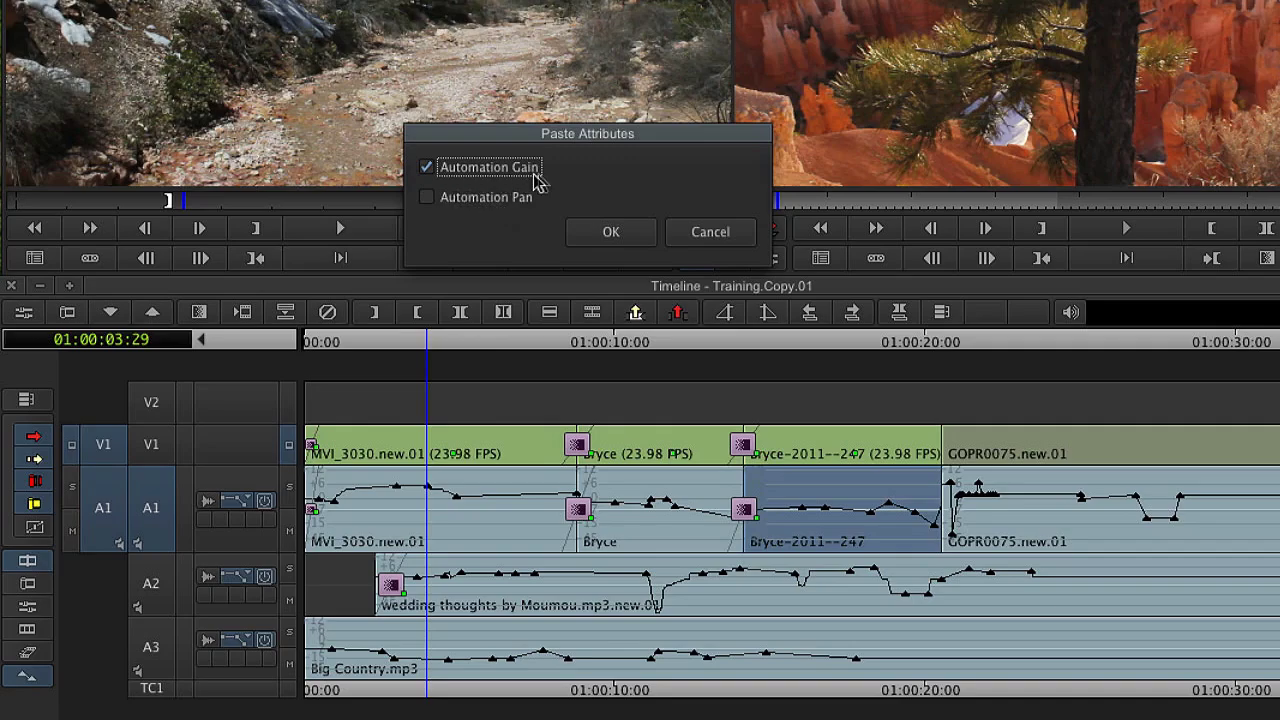
{"action": "left_click", "coordinate": [610, 233]}
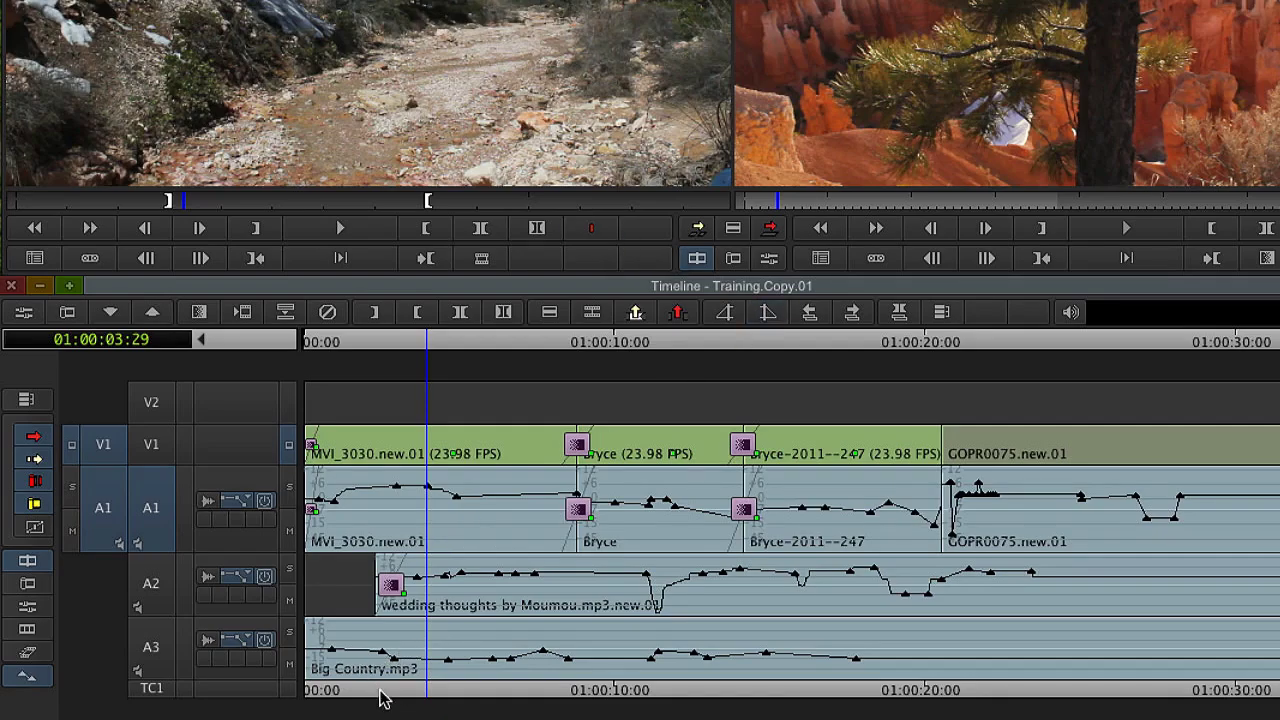
Mark an IN near the sequence start and an OUT at 01:00:09:01.
{"action": "left_click_drag", "start_coordinate": [400, 690], "coordinate": [368, 688]}
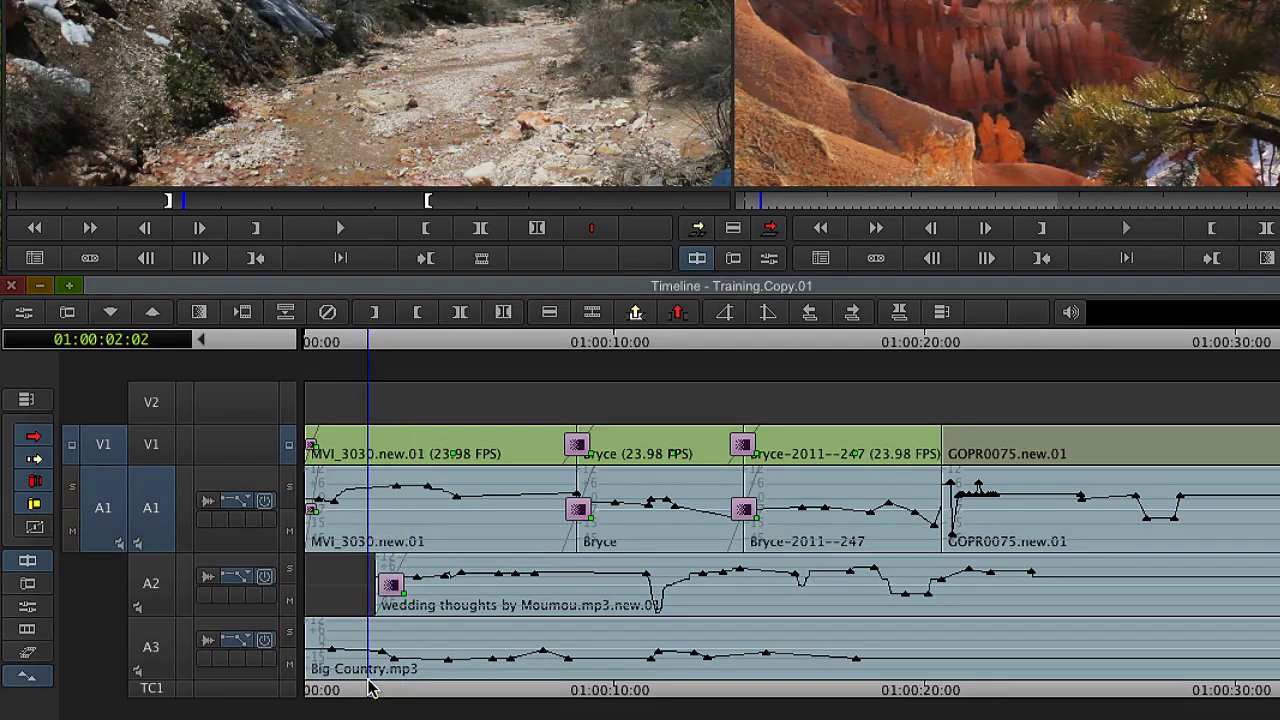
{"action": "key", "text": "i"}
{"action": "left_click", "coordinate": [462, 690]}
{"action": "left_click_drag", "start_coordinate": [463, 692], "coordinate": [584, 700]}
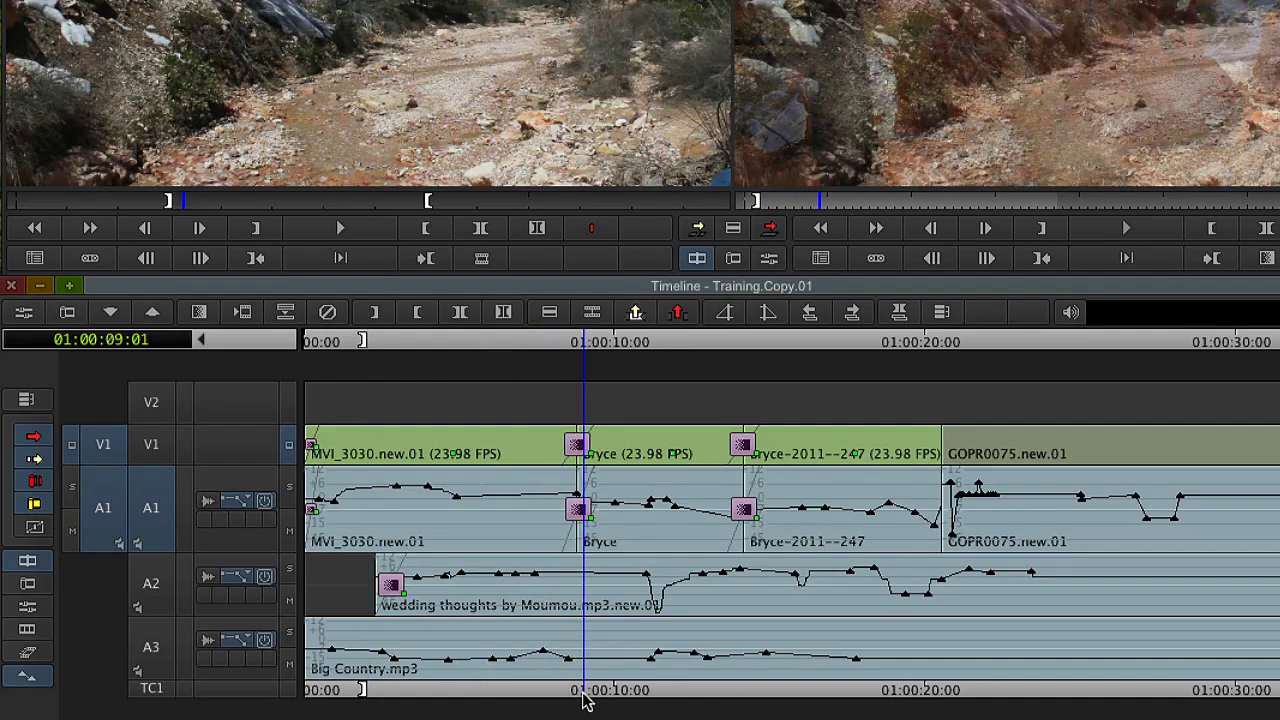
{"action": "key", "text": "o"}
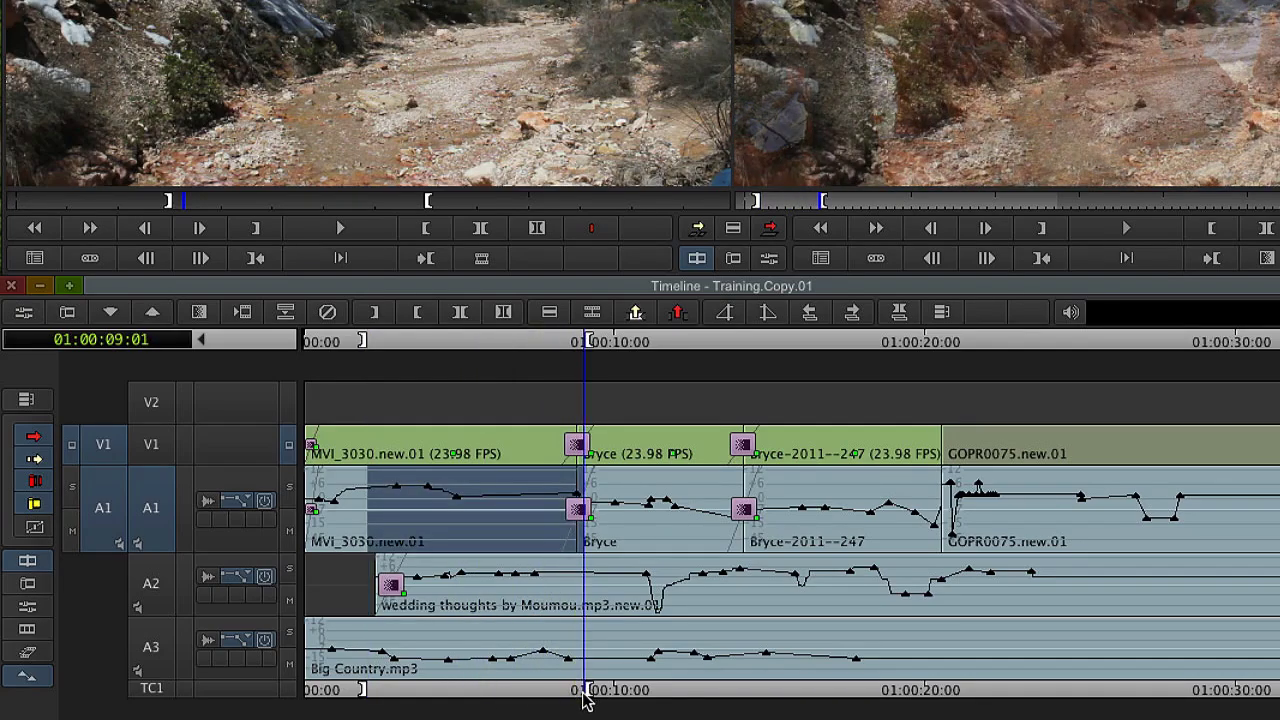
Make A2 the active record track instead of A3.
{"action": "left_click", "coordinate": [150, 646]}
{"action": "left_click", "coordinate": [158, 512]}
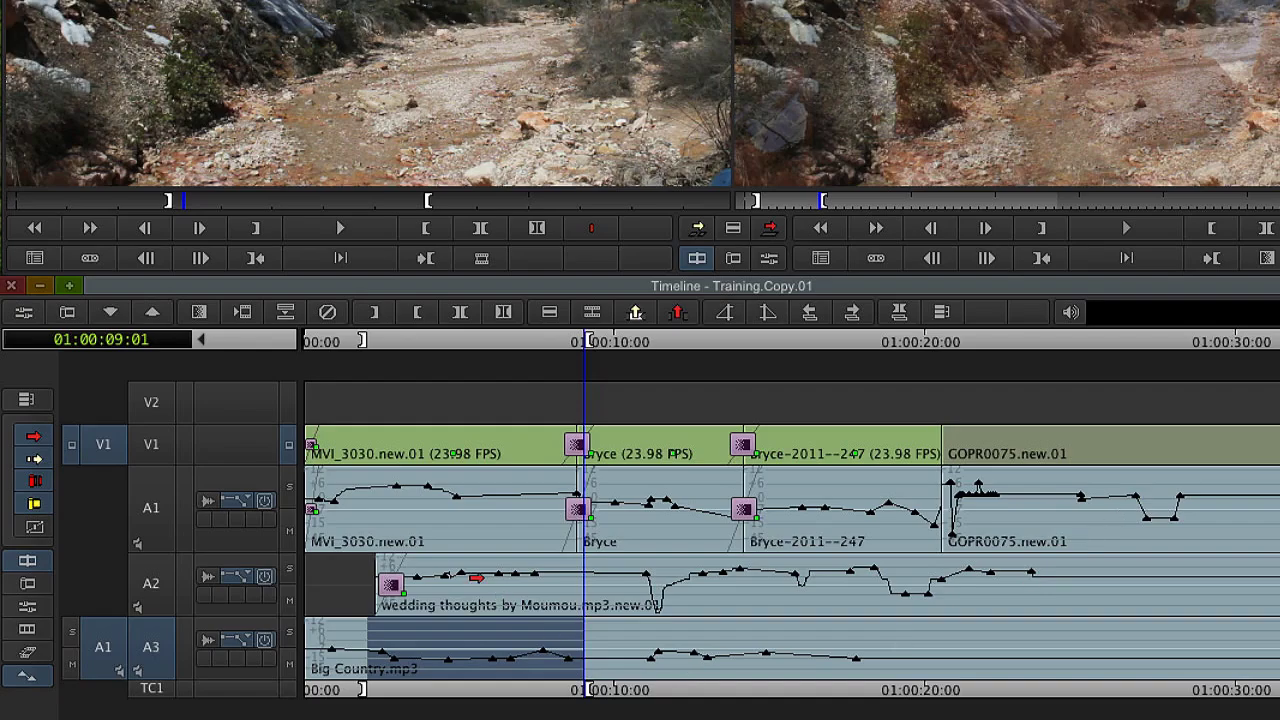
{"action": "left_click", "coordinate": [155, 584]}
{"action": "left_click", "coordinate": [160, 652]}
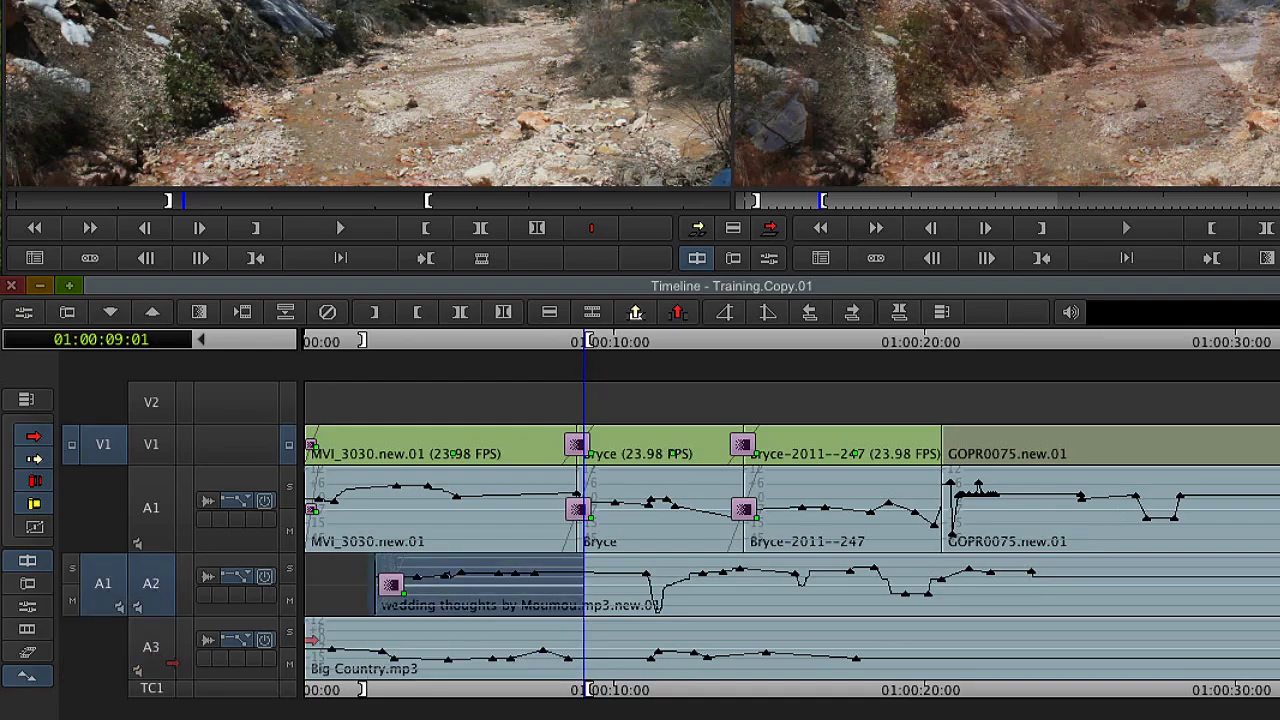
At about 01:00:25, clear the marks and paste Automation Gain attributes onto A2.
{"action": "left_click_drag", "start_coordinate": [1072, 698], "coordinate": [1093, 686]}
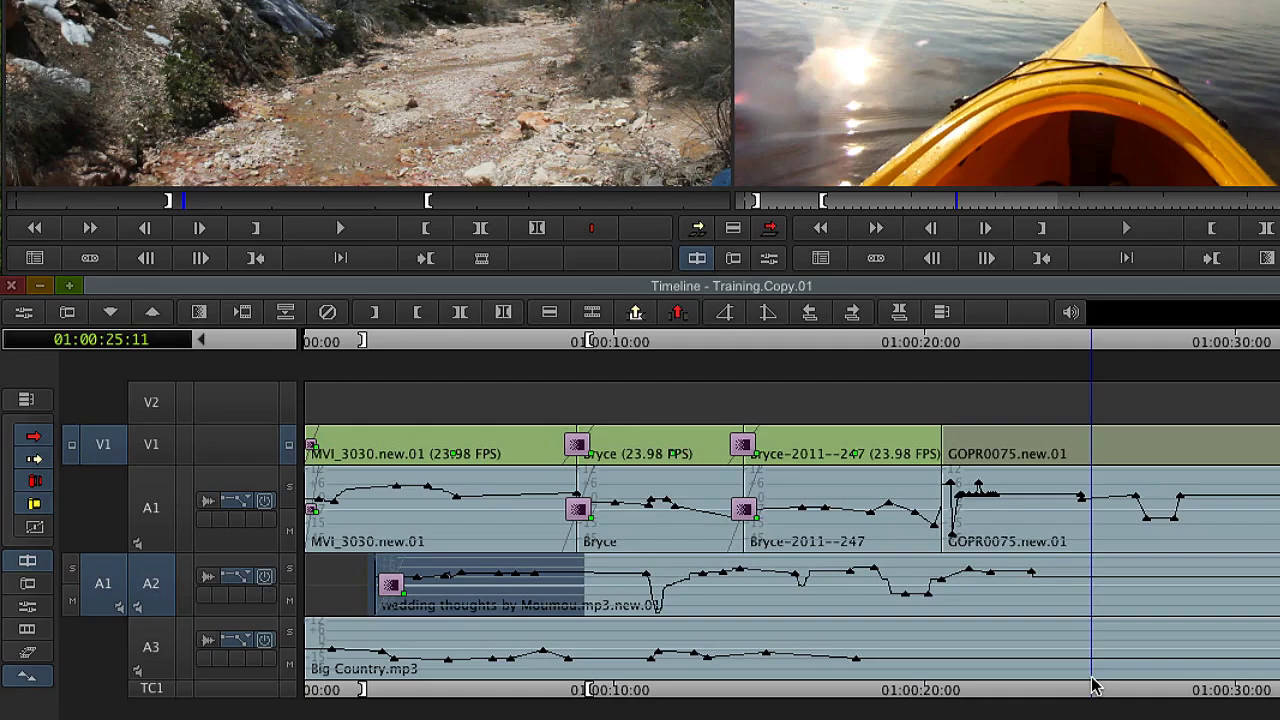
{"action": "key", "text": "g"}
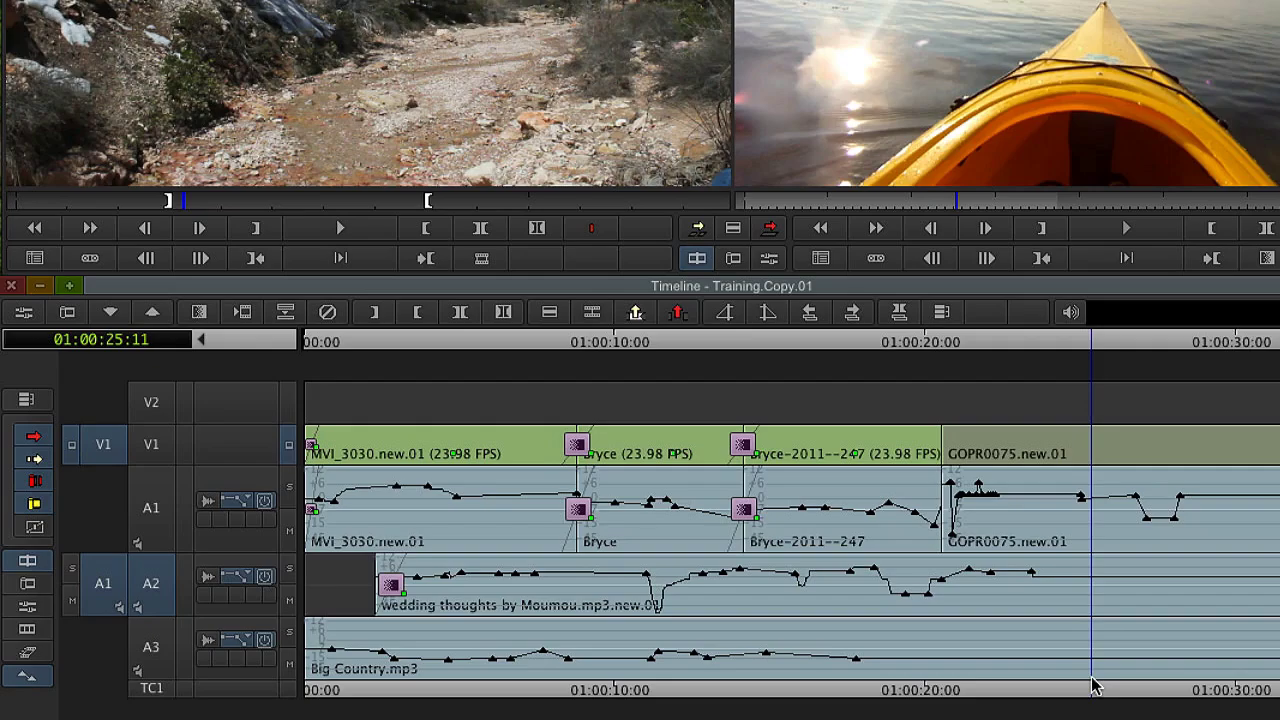
{"action": "key", "text": "super+v"}
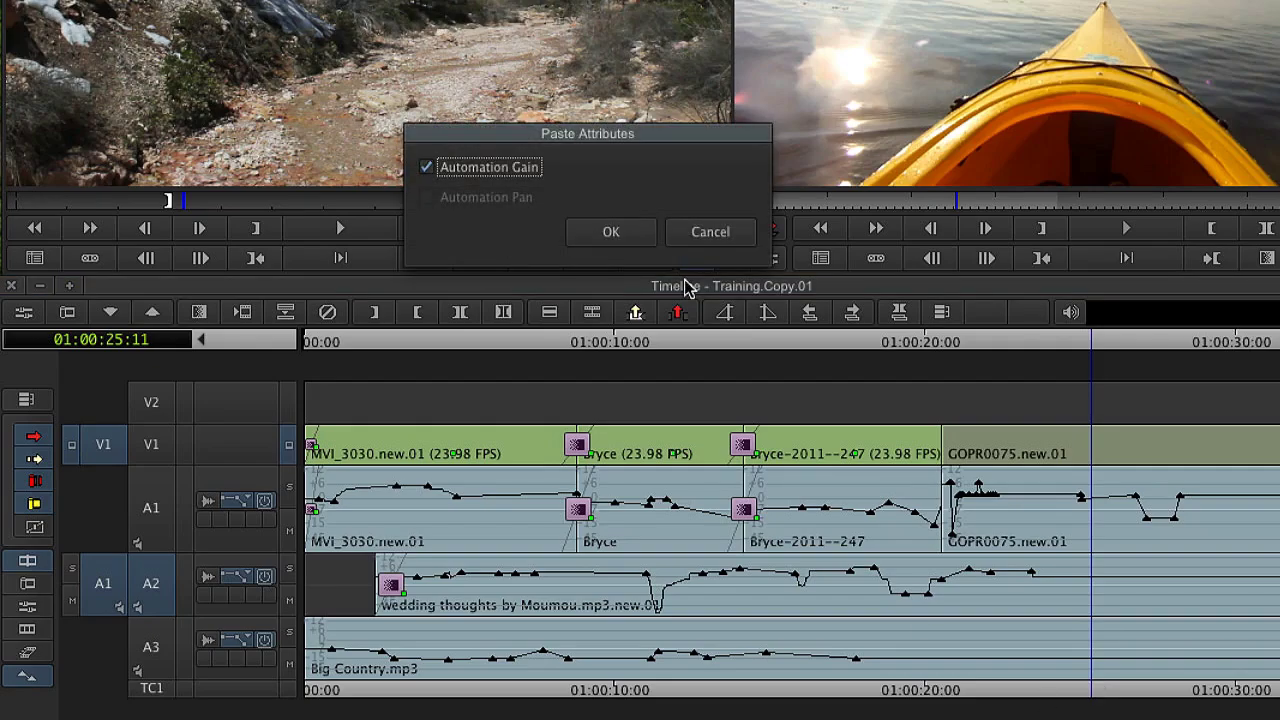
{"action": "left_click", "coordinate": [637, 240]}
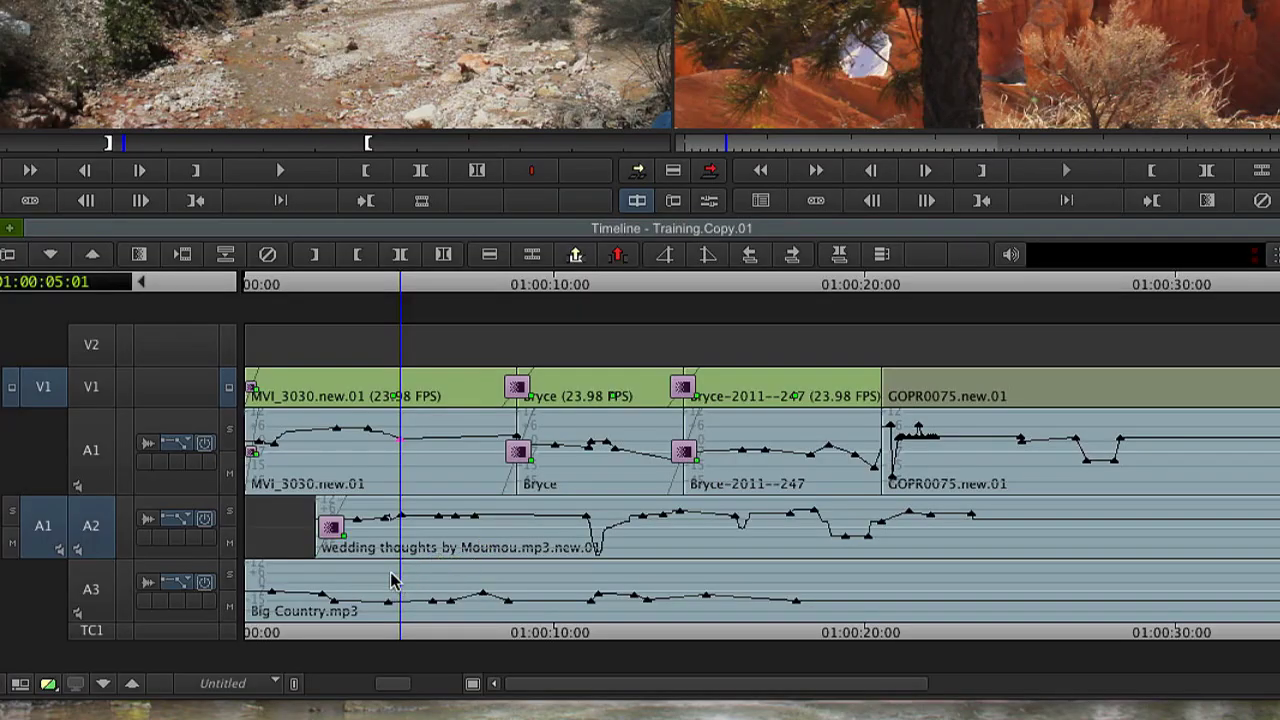
Lasso the Big Country.mp3 keyframes on A3 and drag them down to -12.0 dB.
{"action": "left_click_drag", "start_coordinate": [530, 620], "coordinate": [415, 590]}
{"action": "left_click_drag", "start_coordinate": [377, 568], "coordinate": [532, 613]}
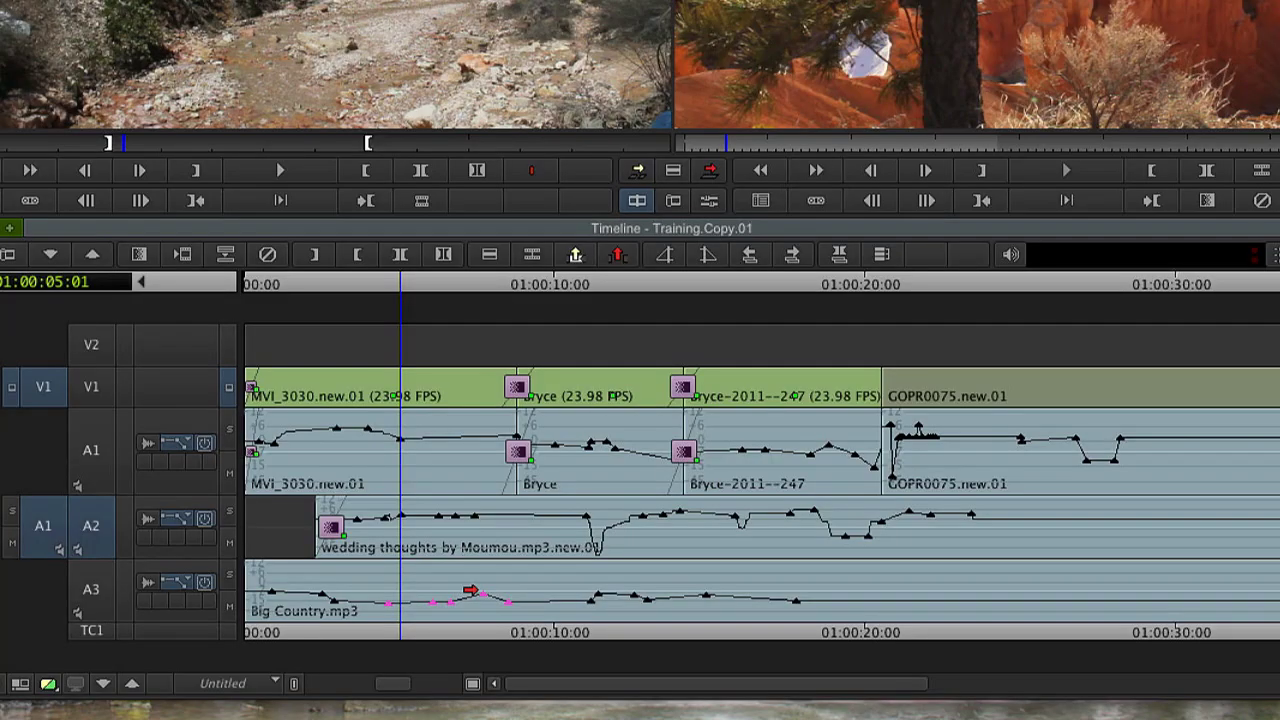
{"action": "left_click", "coordinate": [483, 600]}
{"action": "mouse_move", "coordinate": [483, 578]}
{"action": "left_mouse_down"}
{"action": "mouse_move", "coordinate": [483, 621]}
{"action": "mouse_move", "coordinate": [484, 600]}
{"action": "left_mouse_up"}
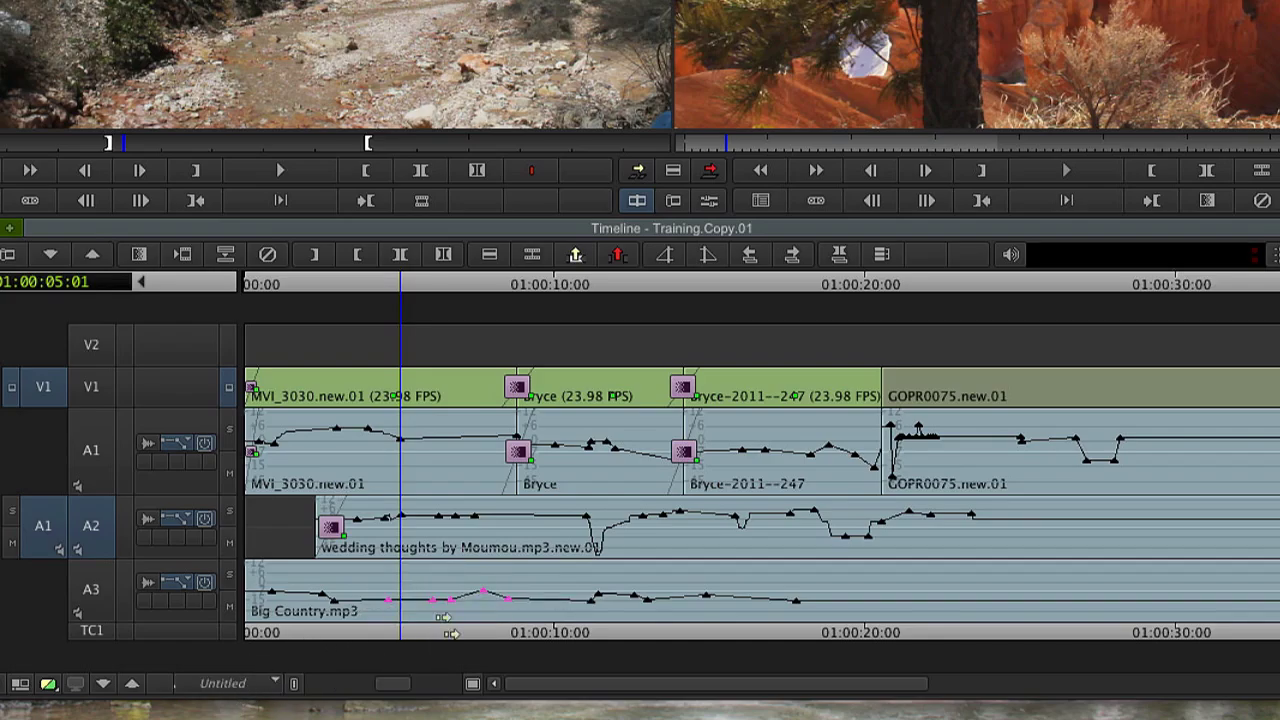
{"action": "left_click_drag", "start_coordinate": [448, 597], "coordinate": [448, 607]}
Lasso a range of Big Country.mp3 keyframes on A3 and drag them earlier in time.
{"action": "left_click_drag", "start_coordinate": [395, 566], "coordinate": [634, 626]}
{"action": "left_click", "coordinate": [593, 607]}
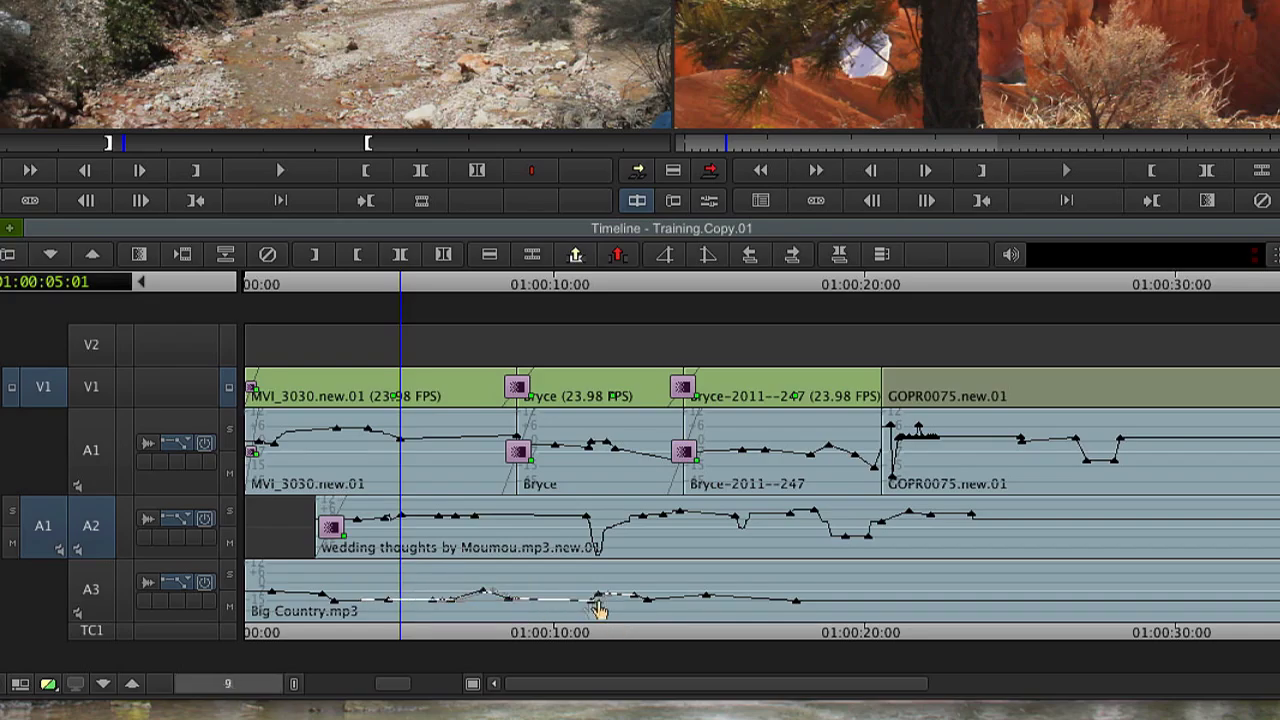
{"action": "left_click_drag", "start_coordinate": [784, 614], "coordinate": [758, 609]}
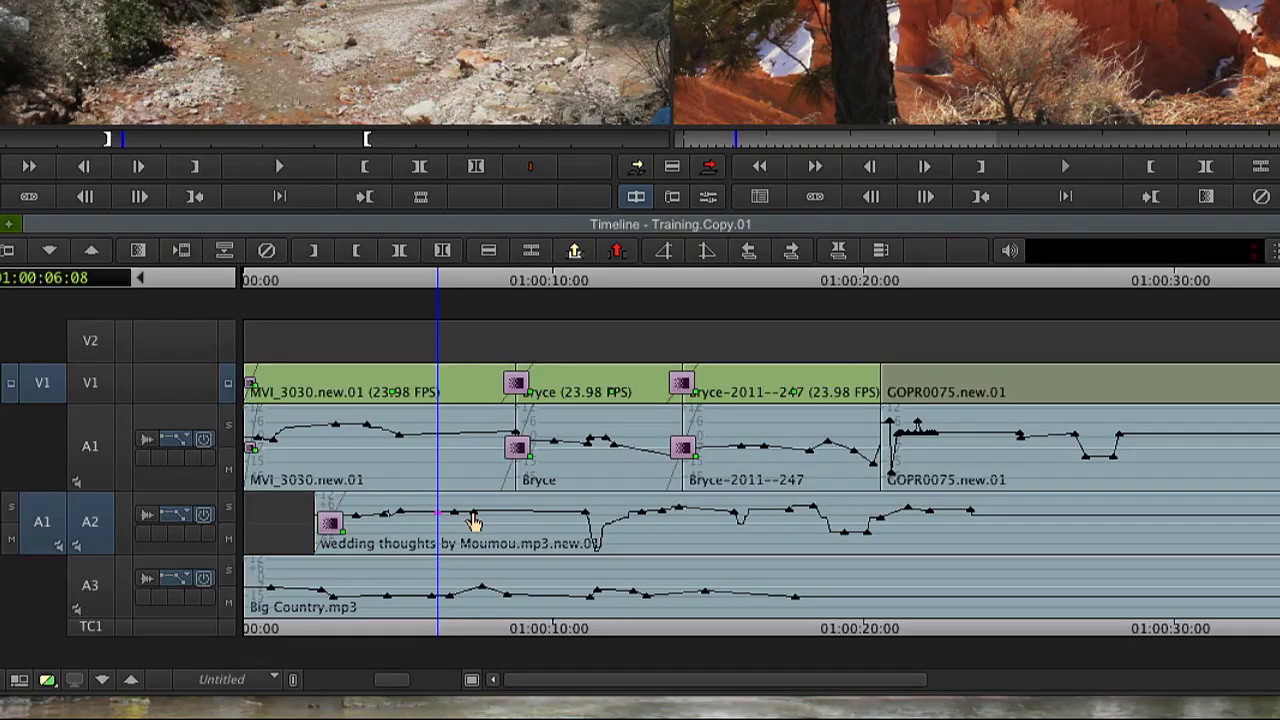
Select the pink wedding-thoughts keyframes on A2 and nudge their level to +2.0 dB.
{"action": "left_click", "coordinate": [474, 516]}
{"action": "left_click", "coordinate": [386, 514]}
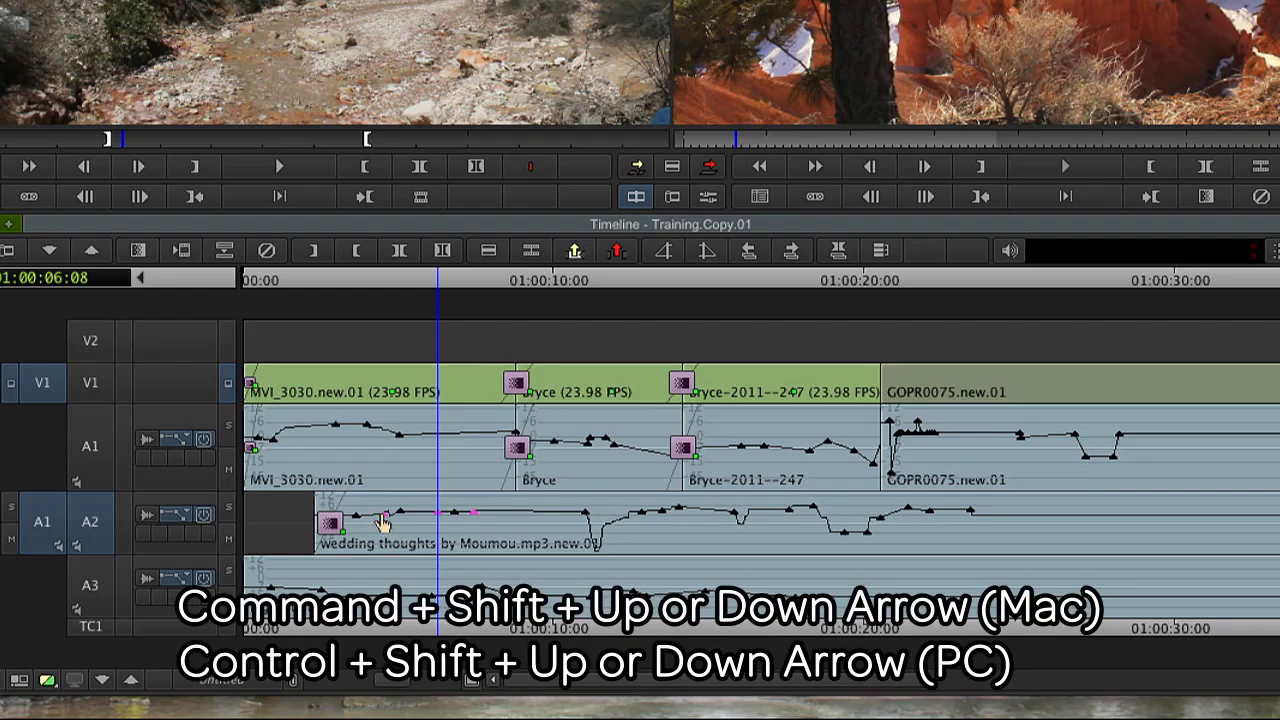
{"action": "key", "text": "ctrl+shift+Up"}
{"action": "key", "text": "ctrl+shift+Up"}
{"action": "key", "text": "ctrl+shift+Up"}
{"action": "key", "text": "ctrl+shift+Up"}
{"action": "key", "text": "ctrl+shift+Up"}
{"action": "key", "text": "ctrl+shift+Up"}
{"action": "key", "text": "ctrl+shift+Up"}
{"action": "key", "text": "ctrl+shift+Up"}
{"action": "key", "text": "ctrl+shift+Up"}
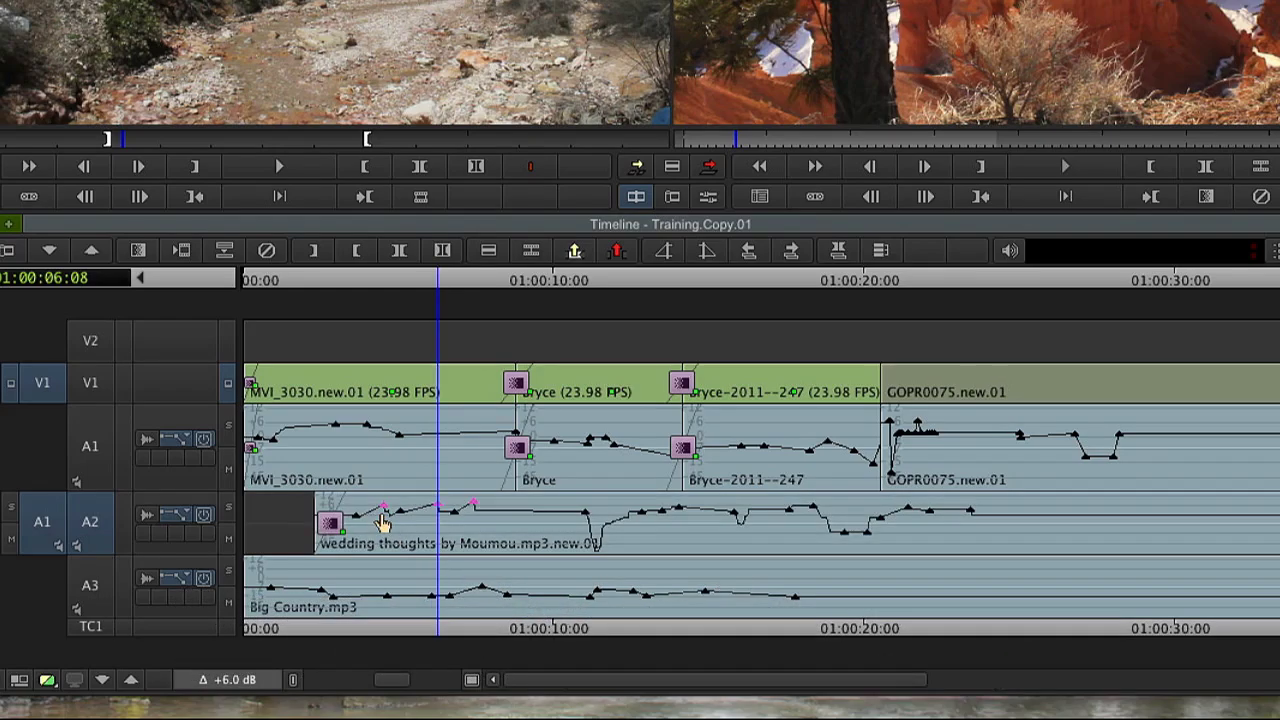
{"action": "key", "text": "ctrl+shift+Down"}
{"action": "key", "text": "ctrl+shift+Down"}
{"action": "key", "text": "ctrl+shift+Down"}
{"action": "key", "text": "ctrl+shift+Down"}
{"action": "key", "text": "ctrl+shift+Down"}
{"action": "key", "text": "ctrl+shift+Down"}
{"action": "key", "text": "ctrl+shift+Down"}
{"action": "key", "text": "ctrl+shift+Down"}
{"action": "key", "text": "ctrl+shift+Down"}
{"action": "key", "text": "ctrl+shift+Down"}
{"action": "key", "text": "ctrl+shift+Down"}
{"action": "key", "text": "ctrl+shift+Down"}
{"action": "key", "text": "ctrl+shift+Down"}
{"action": "key", "text": "ctrl+shift+Down"}
{"action": "key", "text": "ctrl+shift+Down"}
{"action": "key", "text": "ctrl+shift+Down"}
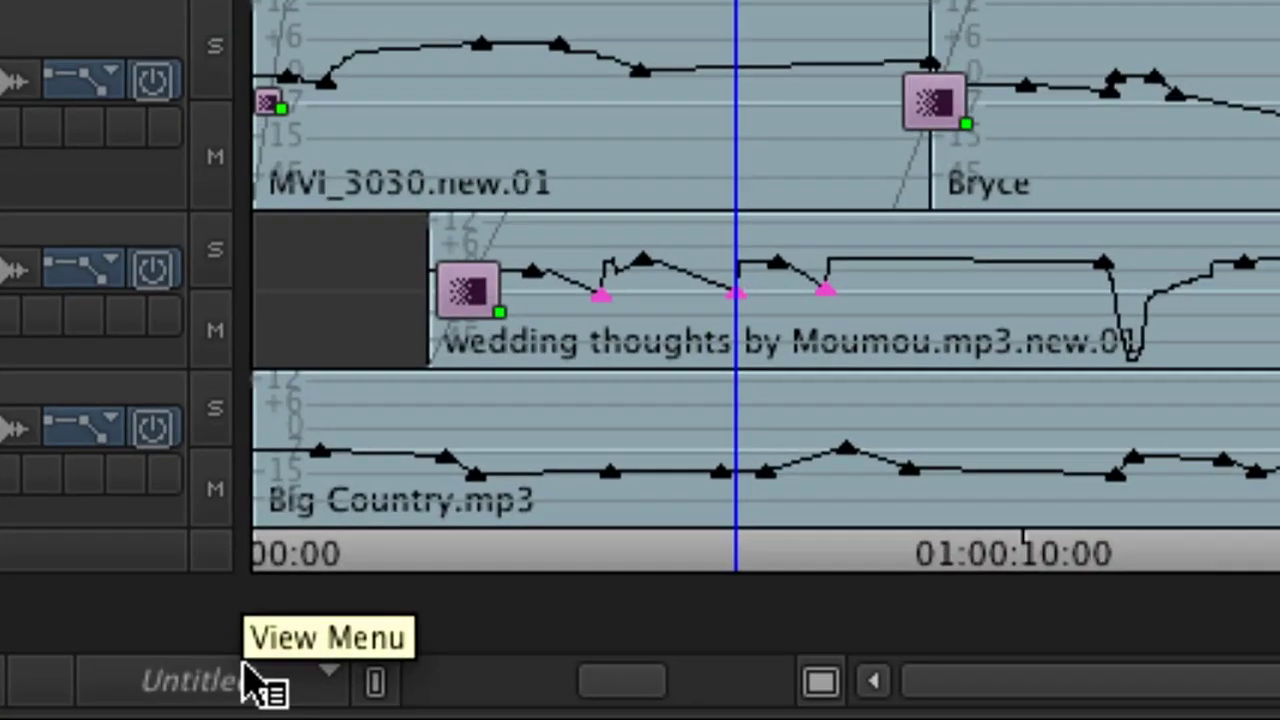
Nudge the pink keyframes' level in dB steps, up to +7 dB and down to -8 dB.
{"action": "key", "text": "ctrl+shift+Down"}
{"action": "key", "text": "ctrl+shift+Down"}
{"action": "key", "text": "ctrl+shift+Up"}
{"action": "key", "text": "ctrl+shift+Up"}
{"action": "key", "text": "ctrl+shift+Up"}
{"action": "key", "text": "ctrl+shift+Up"}
{"action": "key", "text": "ctrl+shift+Up"}
{"action": "key", "text": "ctrl+shift+Up"}
{"action": "key", "text": "ctrl+shift+Up"}
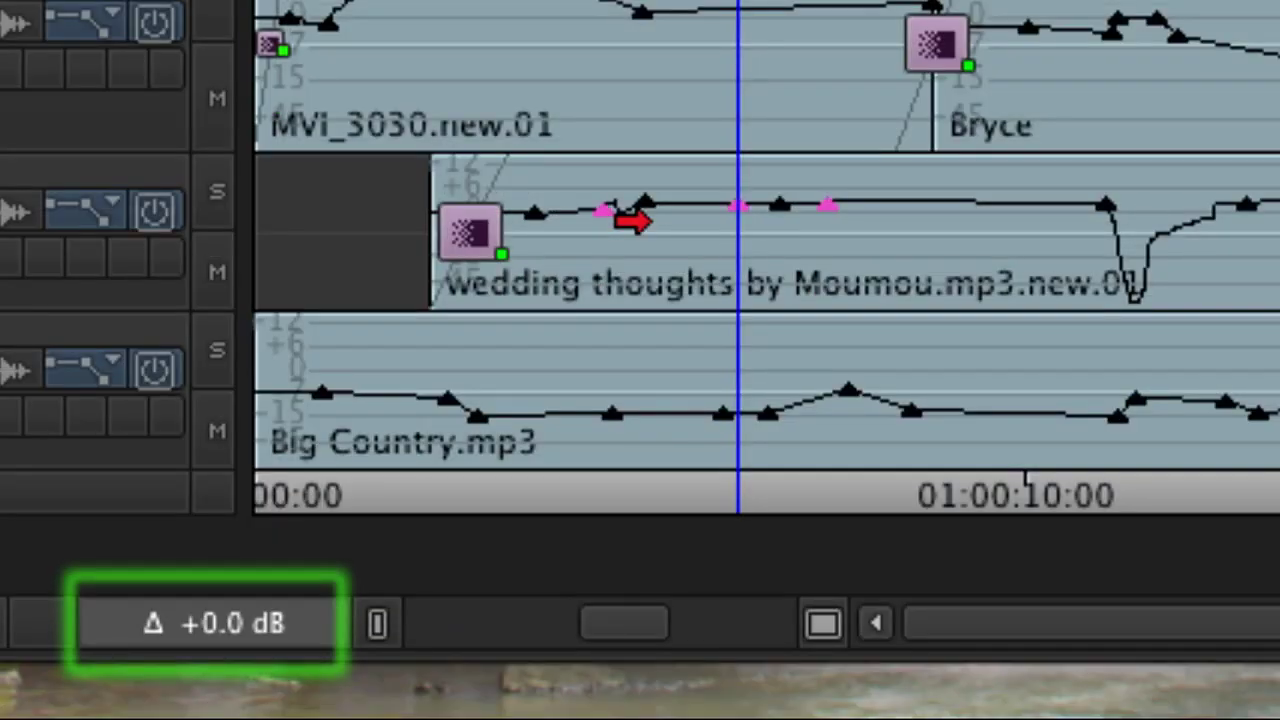
{"action": "key", "text": "ctrl+shift+Up"}
{"action": "key", "text": "ctrl+shift+Up"}
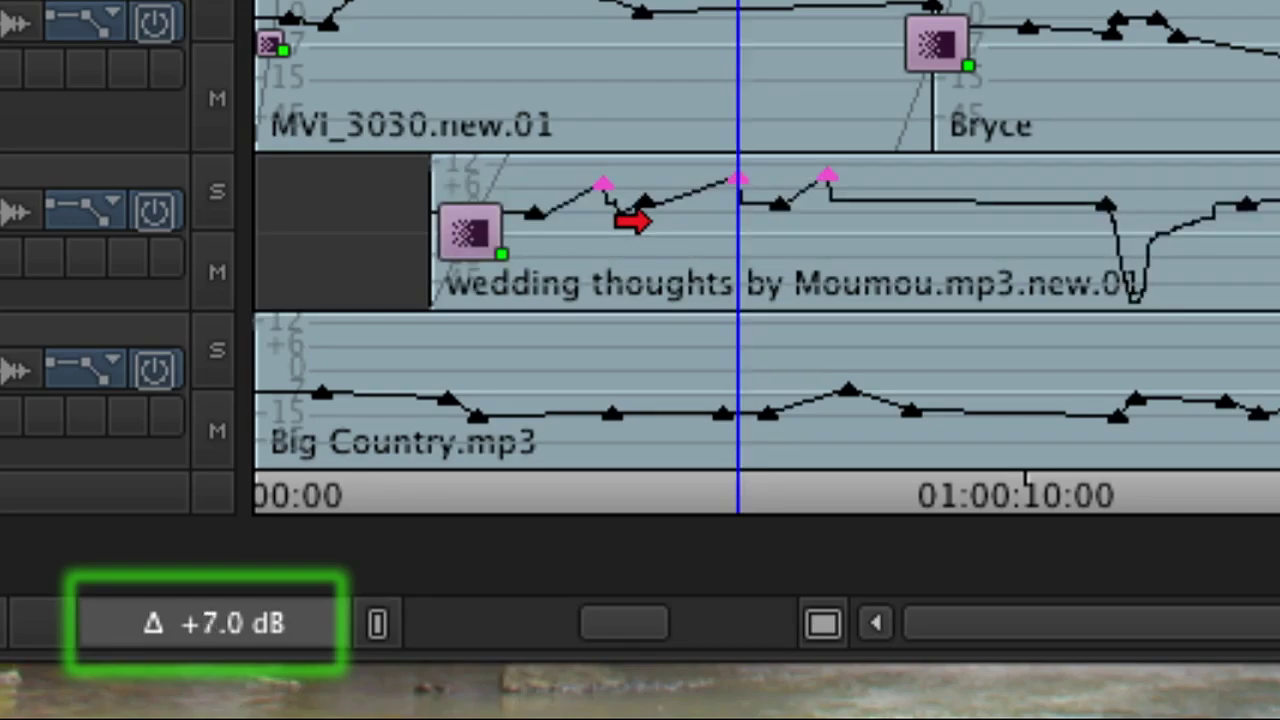
{"action": "key", "text": "ctrl+shift+Down"}
{"action": "key", "text": "ctrl+shift+Down"}
{"action": "key", "text": "ctrl+shift+Down"}
{"action": "key", "text": "ctrl+shift+Down"}
{"action": "key", "text": "ctrl+shift+Down"}
{"action": "key", "text": "ctrl+shift+Down"}
{"action": "key", "text": "ctrl+shift+Down"}
{"action": "key", "text": "ctrl+shift+Down"}
{"action": "key", "text": "ctrl+shift+Down"}
{"action": "key", "text": "ctrl+shift+Down"}
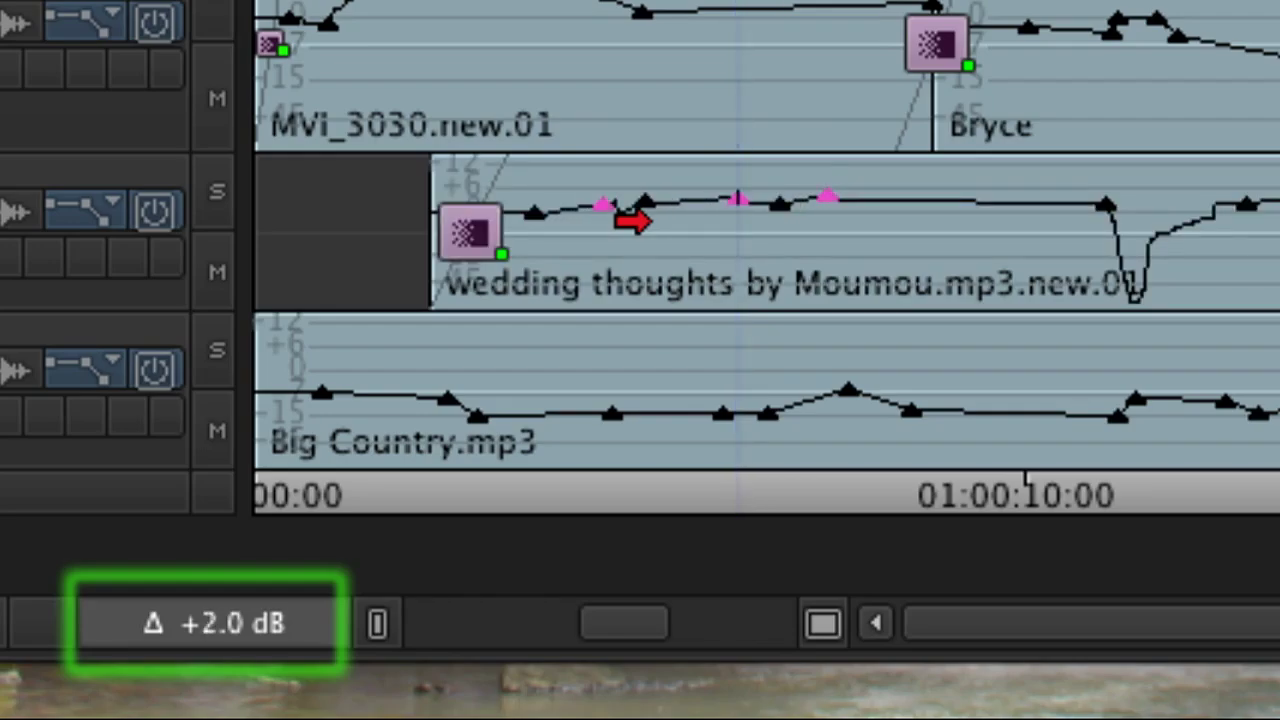
{"action": "key", "text": "ctrl+shift+Down"}
{"action": "key", "text": "ctrl+shift+Down"}
{"action": "key", "text": "ctrl+shift+Down"}
{"action": "key", "text": "ctrl+shift+Down"}
{"action": "key", "text": "ctrl+shift+Down"}
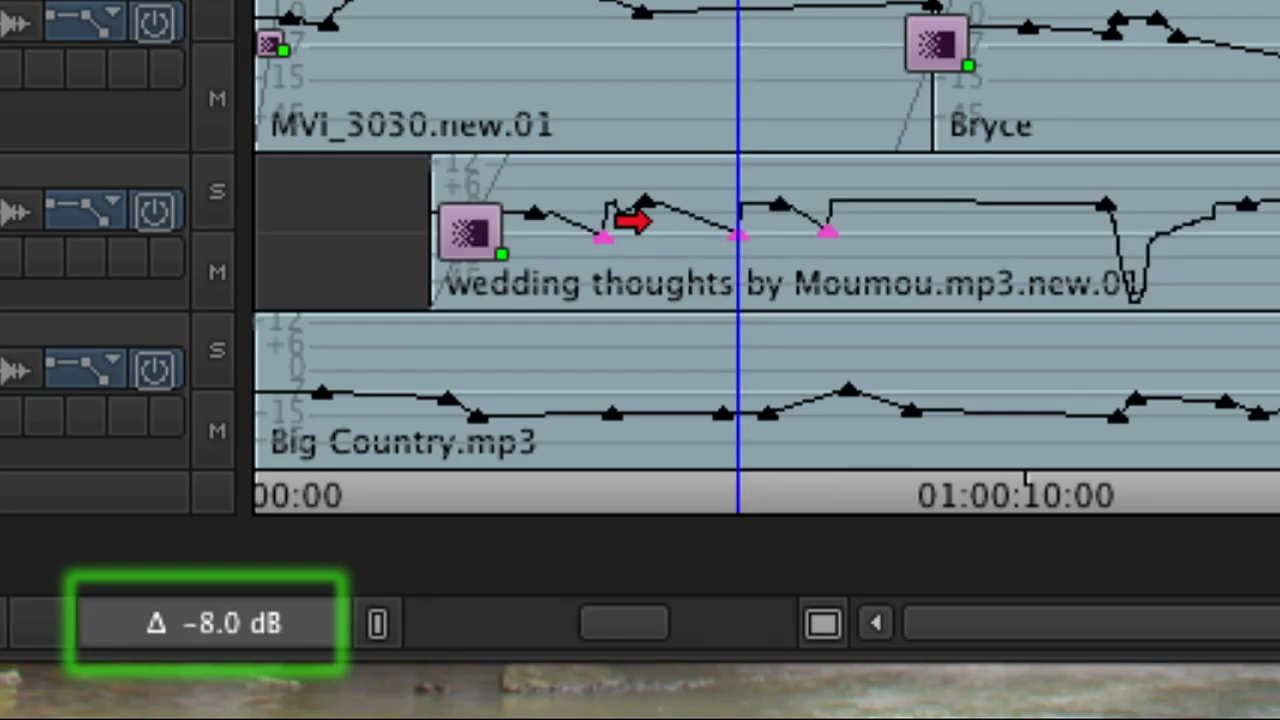
{"action": "key", "text": "ctrl+shift+Up"}
{"action": "key", "text": "ctrl+shift+Up"}
{"action": "key", "text": "ctrl+shift+Up"}
{"action": "key", "text": "ctrl+shift+Up"}
{"action": "key", "text": "ctrl+shift+Up"}
{"action": "key", "text": "ctrl+shift+Up"}
{"action": "key", "text": "ctrl+shift+Up"}
{"action": "key", "text": "ctrl+shift+Up"}
{"action": "key", "text": "ctrl+shift+Up"}
{"action": "key", "text": "ctrl+shift+Up"}
{"action": "key", "text": "ctrl+shift+Up"}
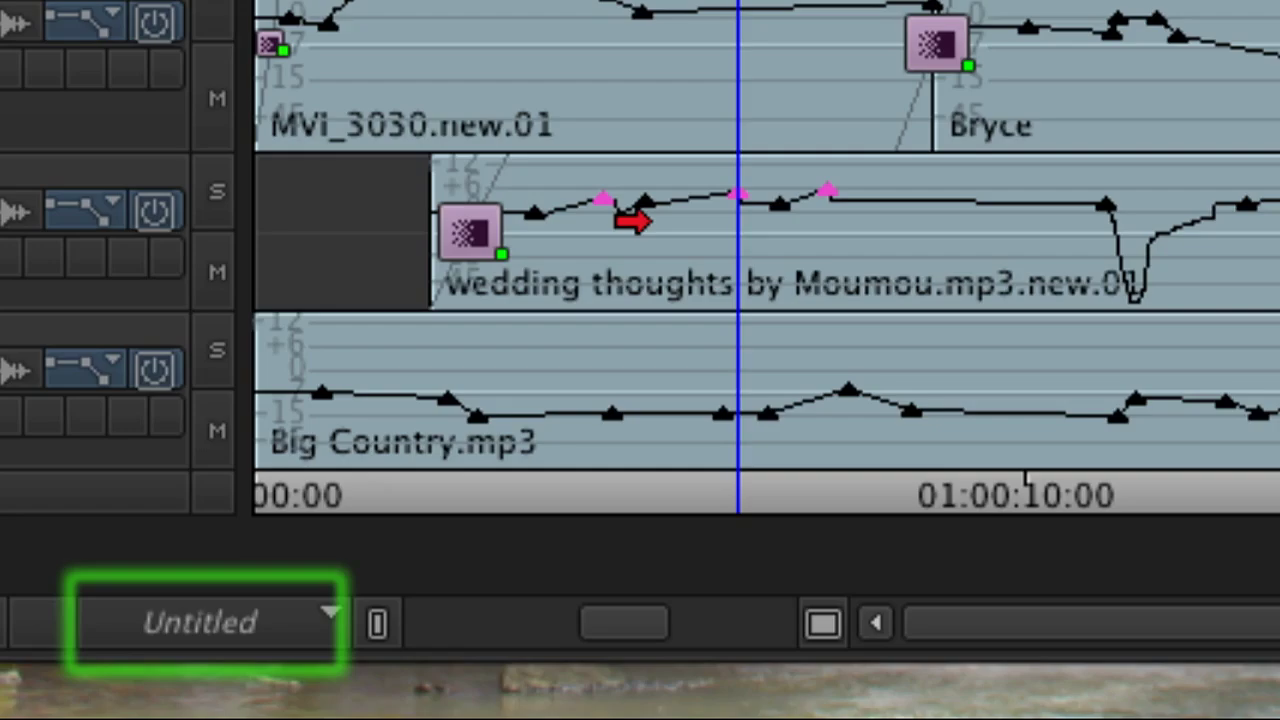
Nudge the pink keyframes a few frames later and earlier in time.
{"action": "key", "text": "ctrl+shift+Right"}
{"action": "key", "text": "ctrl+shift+Right"}
{"action": "key", "text": "ctrl+shift+Right"}
{"action": "key", "text": "ctrl+shift+Right"}
{"action": "key", "text": "ctrl+shift+Right"}
{"action": "key", "text": "ctrl+shift+Right"}
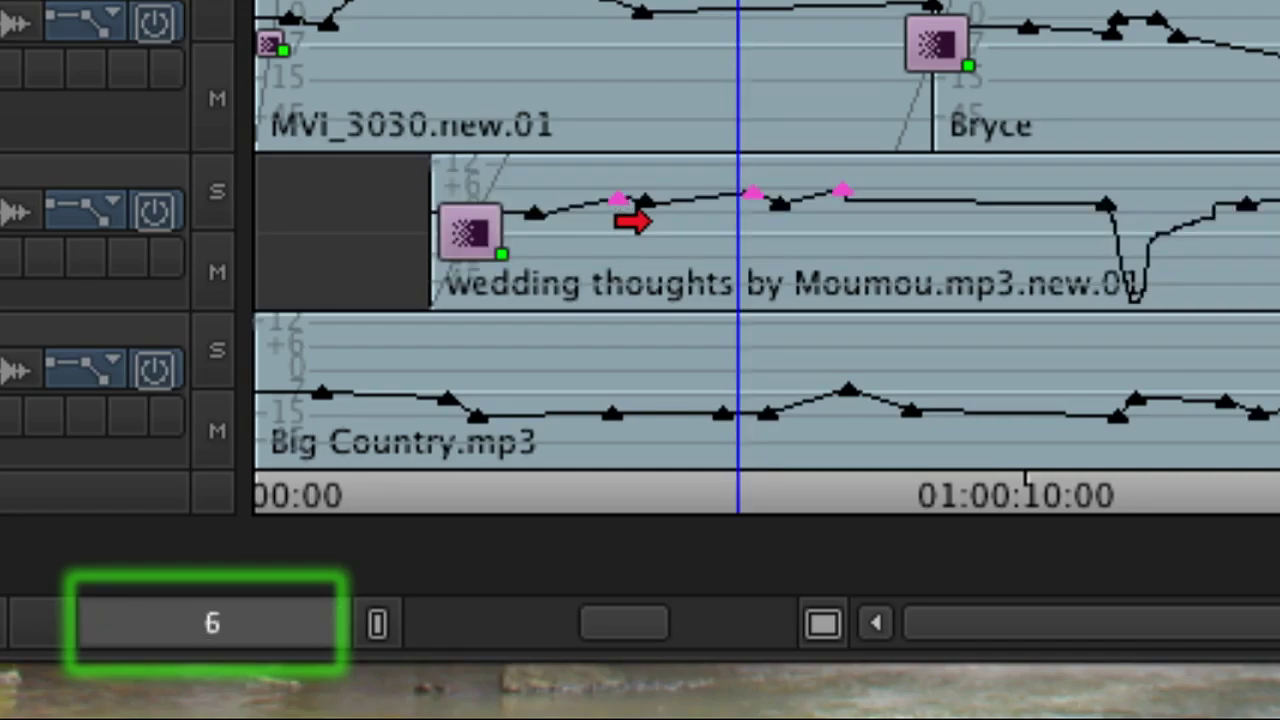
{"action": "key", "text": "ctrl+shift+Left"}
{"action": "key", "text": "ctrl+shift+Left"}
{"action": "key", "text": "ctrl+shift+Left"}
{"action": "key", "text": "ctrl+shift+Left"}
{"action": "key", "text": "ctrl+shift+Left"}
{"action": "key", "text": "ctrl+shift+Left"}
{"action": "key", "text": "ctrl+shift+Left"}
{"action": "key", "text": "ctrl+shift+Left"}
{"action": "key", "text": "ctrl+shift+Left"}
{"action": "key", "text": "ctrl+shift+Left"}
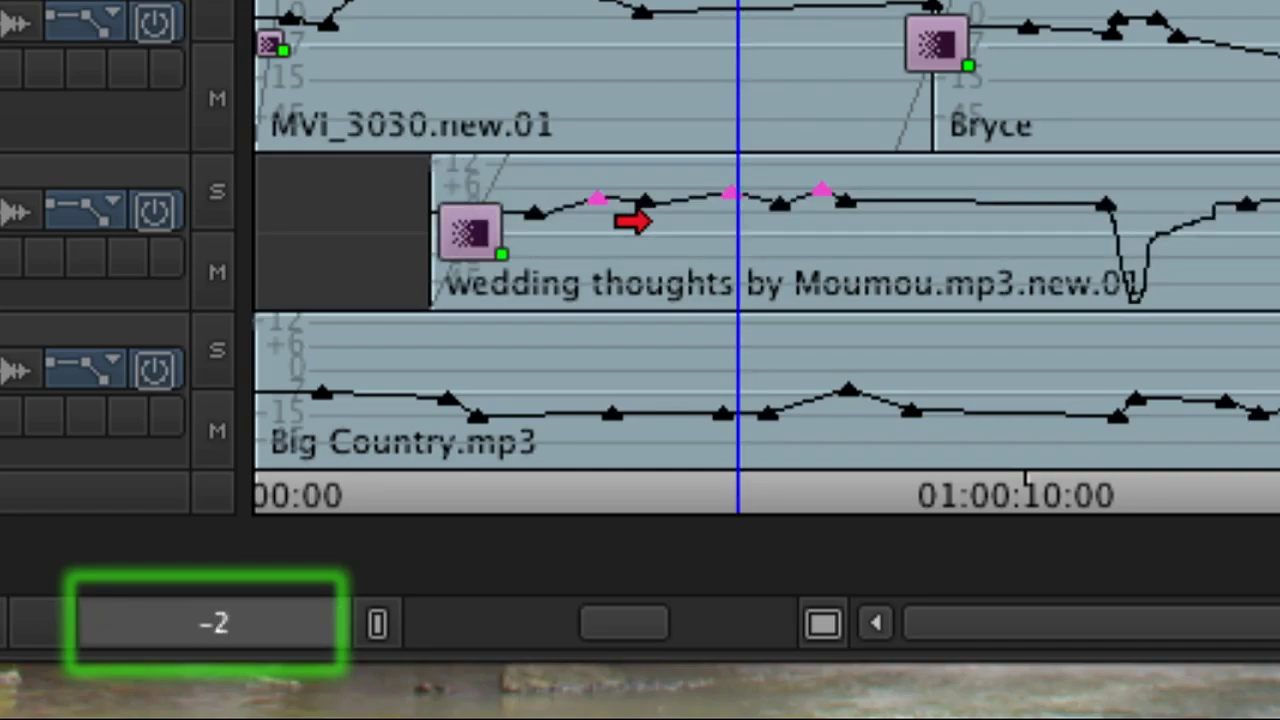
{"action": "key", "text": "ctrl+shift+Left"}
{"action": "key", "text": "ctrl+shift+Left"}
{"action": "key", "text": "ctrl+shift+Right"}
{"action": "key", "text": "ctrl+shift+Right"}
{"action": "key", "text": "ctrl+shift+Right"}
{"action": "key", "text": "ctrl+shift+Right"}
{"action": "key", "text": "ctrl+shift+Right"}
{"action": "key", "text": "ctrl+shift+Right"}
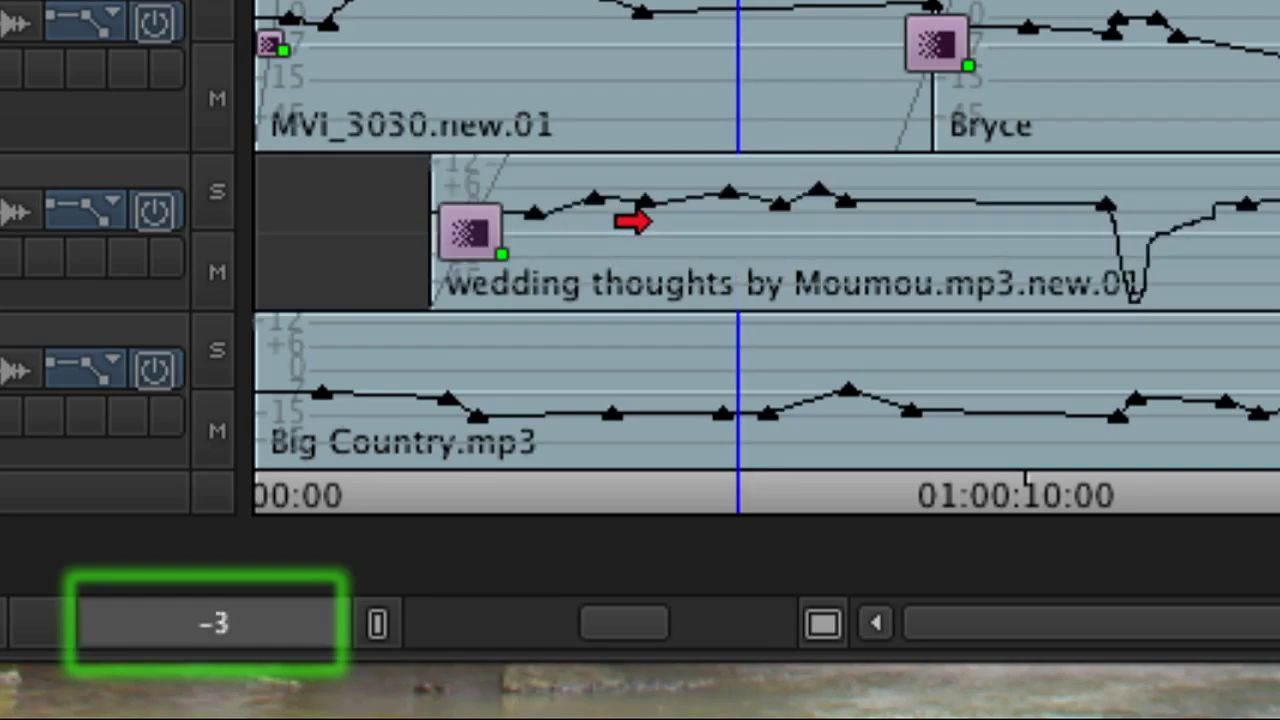
{"action": "key", "text": "ctrl+shift+Right"}
{"action": "key", "text": "ctrl+shift+Right"}
{"action": "key", "text": "ctrl+shift+Right"}
{"action": "key", "text": "ctrl+shift+Right"}
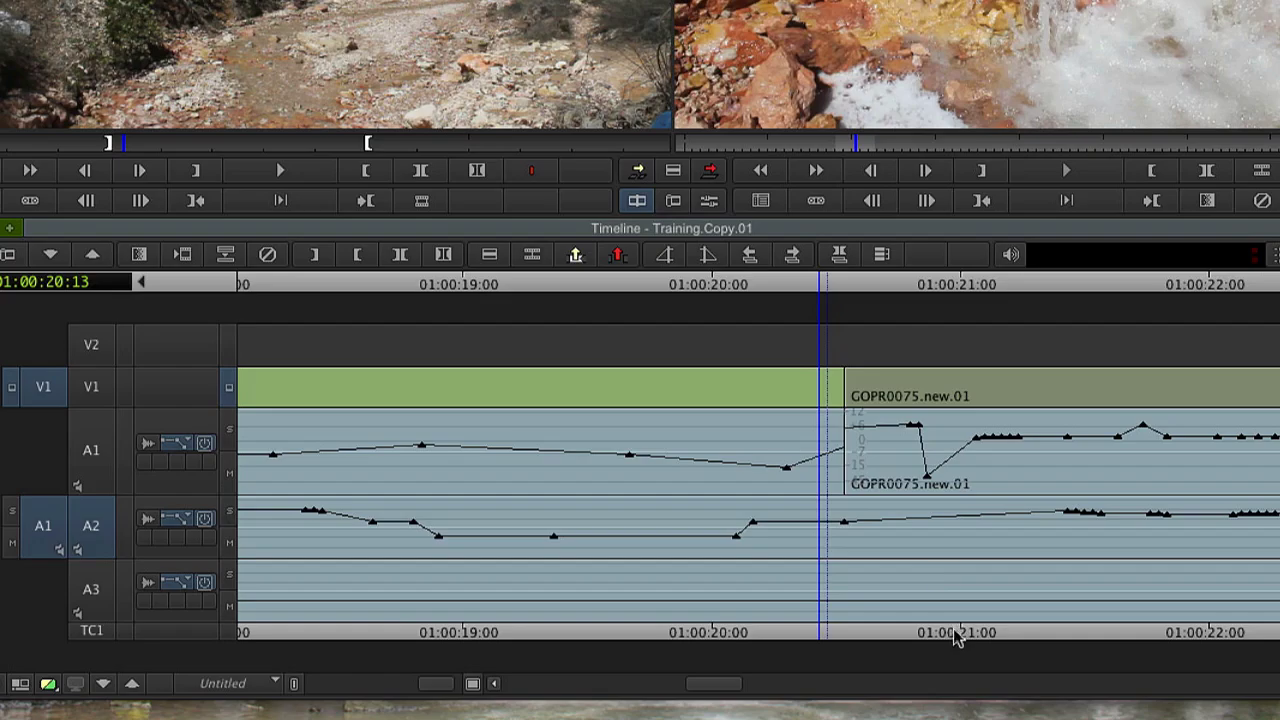
Trim the A1 cut into GOPR0075.new.01 eight frames later and loop-preview it.
{"action": "left_click", "coordinate": [845, 476]}
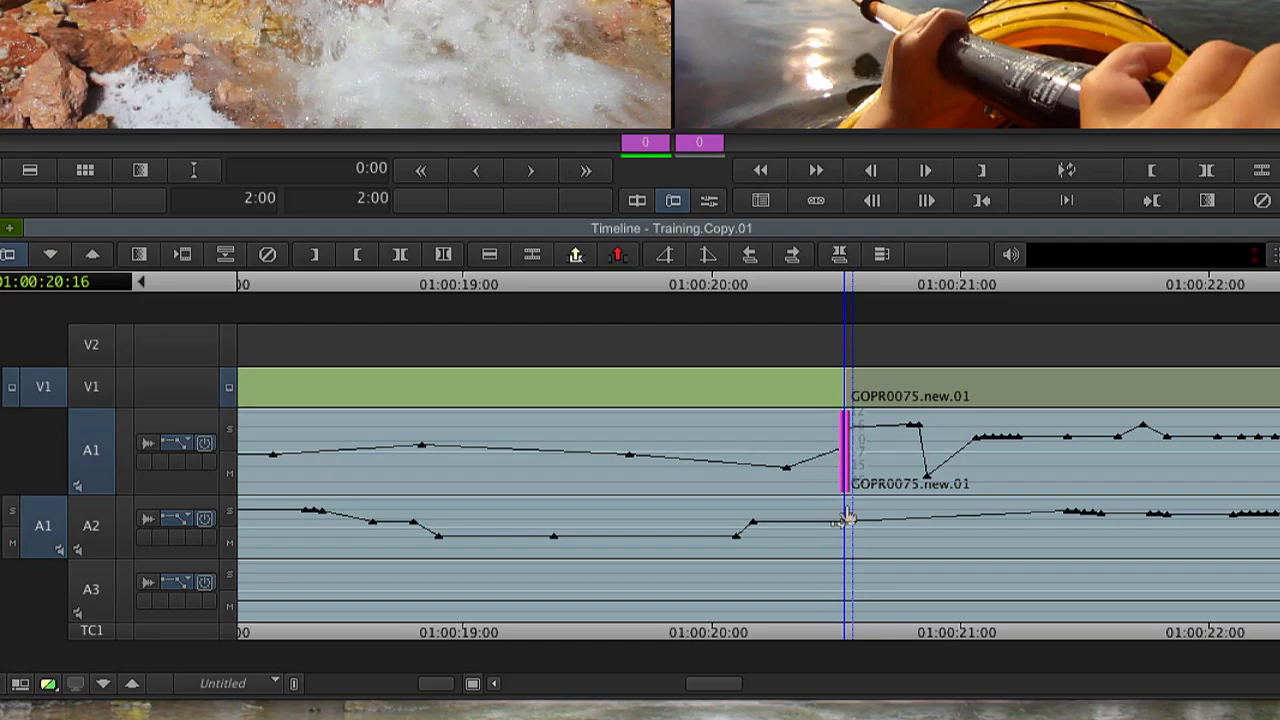
{"action": "left_click", "coordinate": [838, 640]}
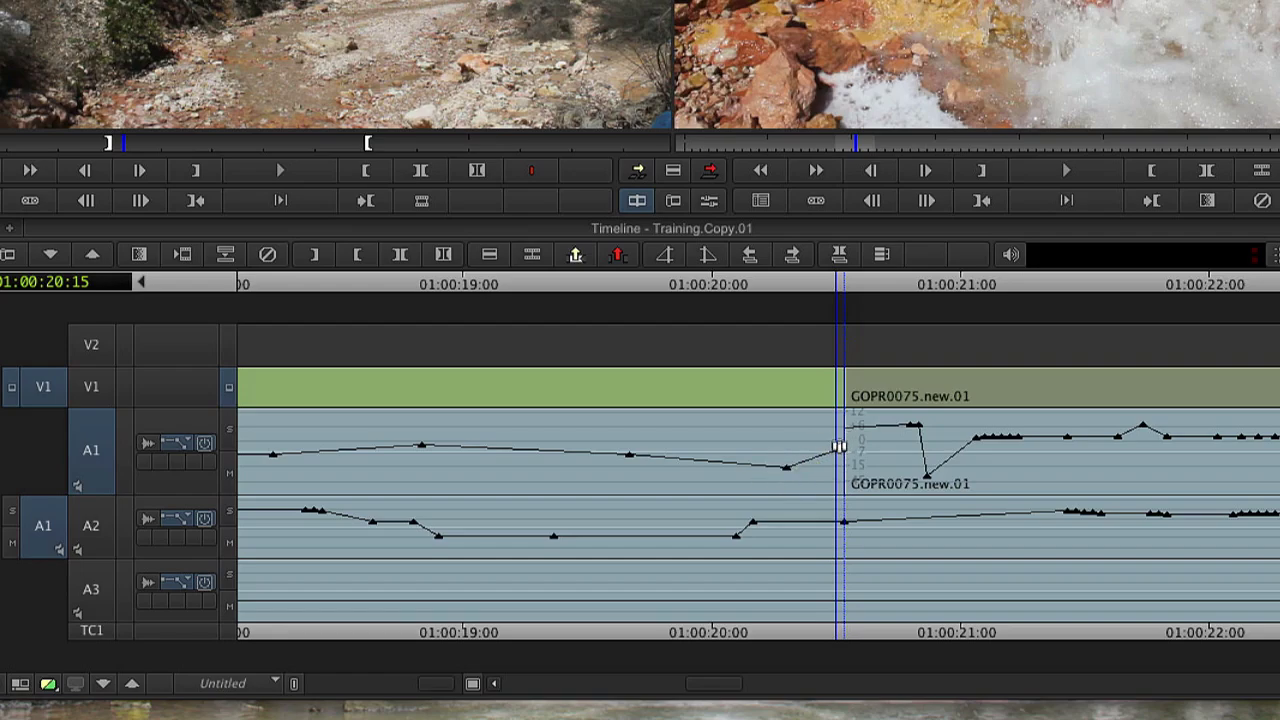
{"action": "left_click", "coordinate": [844, 485]}
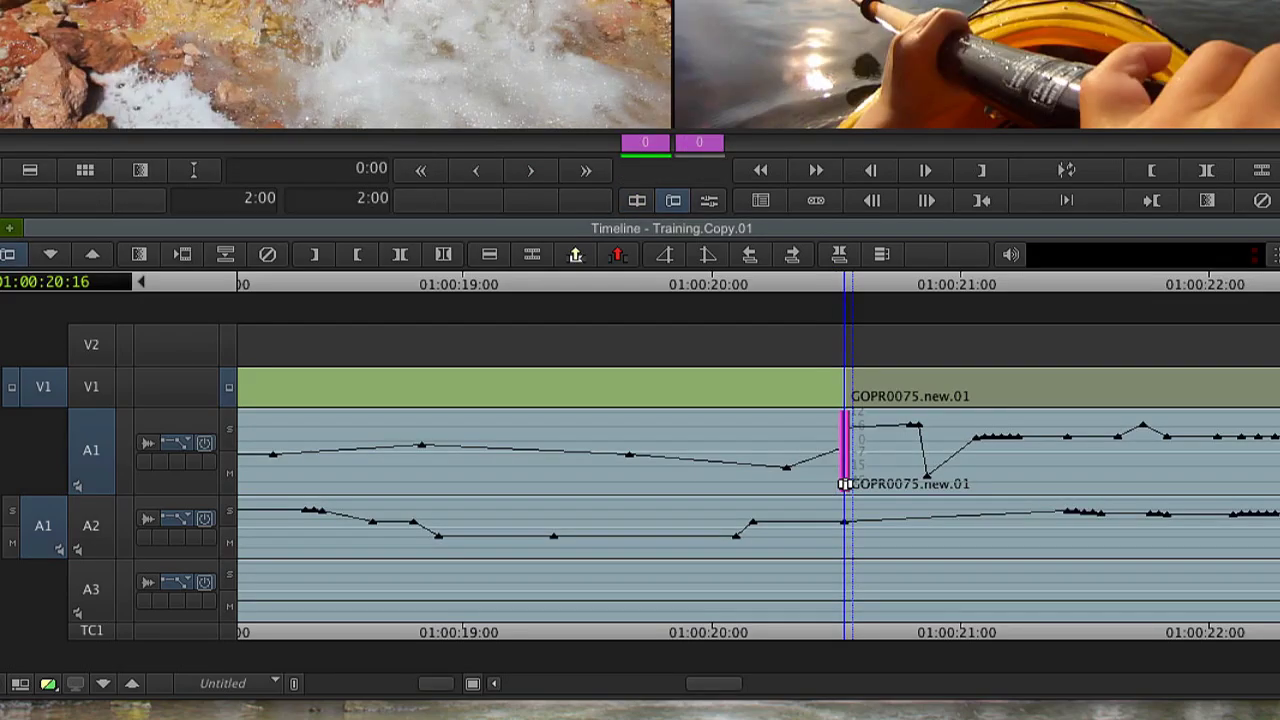
{"action": "left_click_drag", "start_coordinate": [844, 485], "coordinate": [913, 484]}
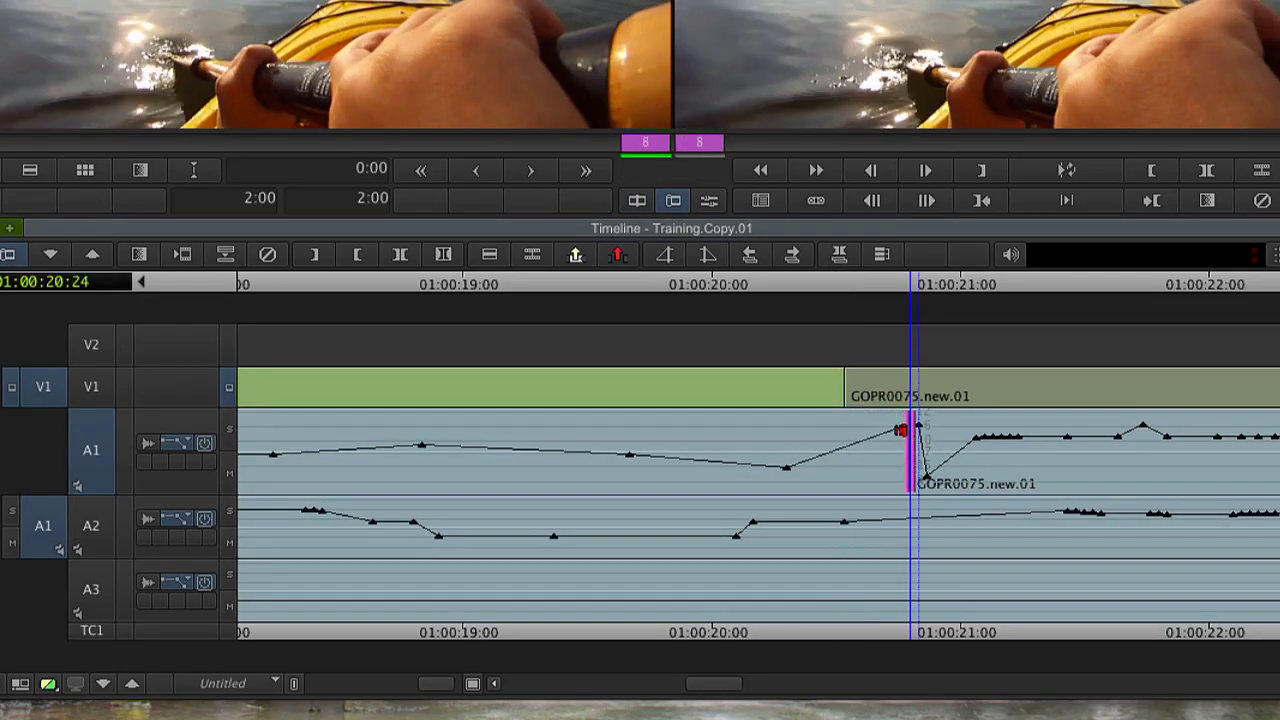
{"action": "key", "text": "space"}
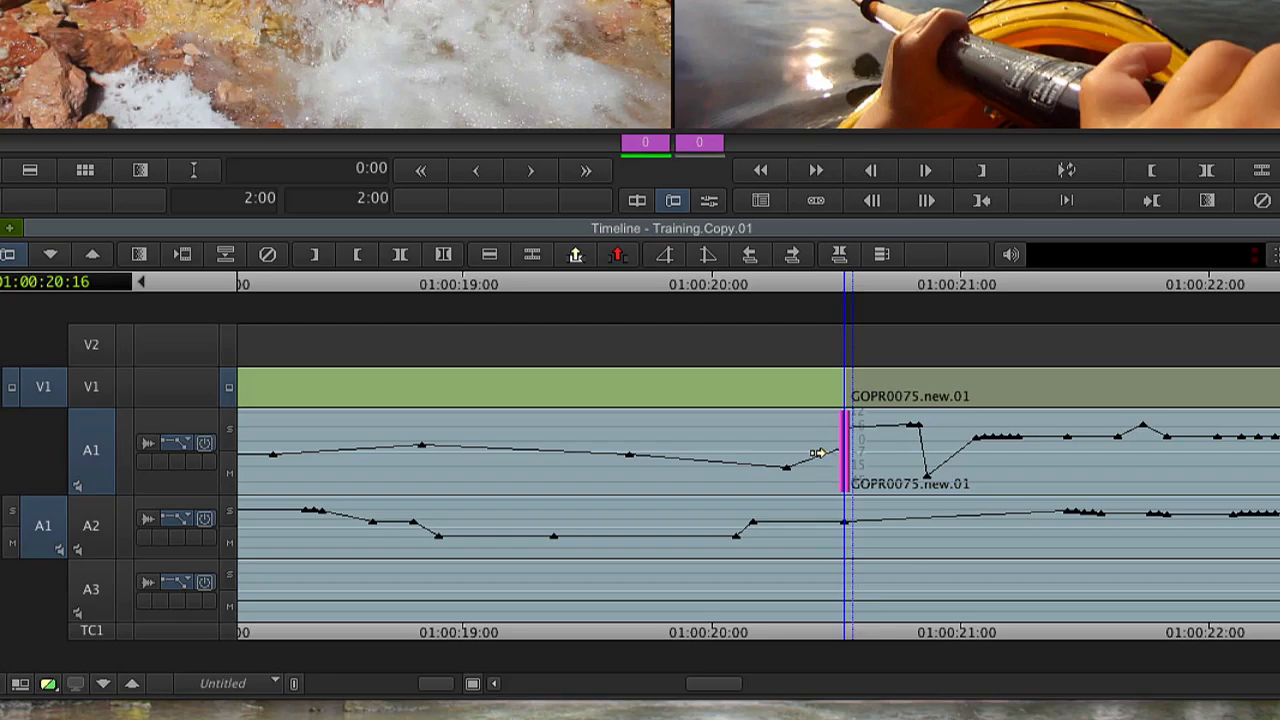
Delete Hidden Right keyframes at the A1 cut into GOPR0075.new.01.
{"action": "right_click", "coordinate": [826, 458]}
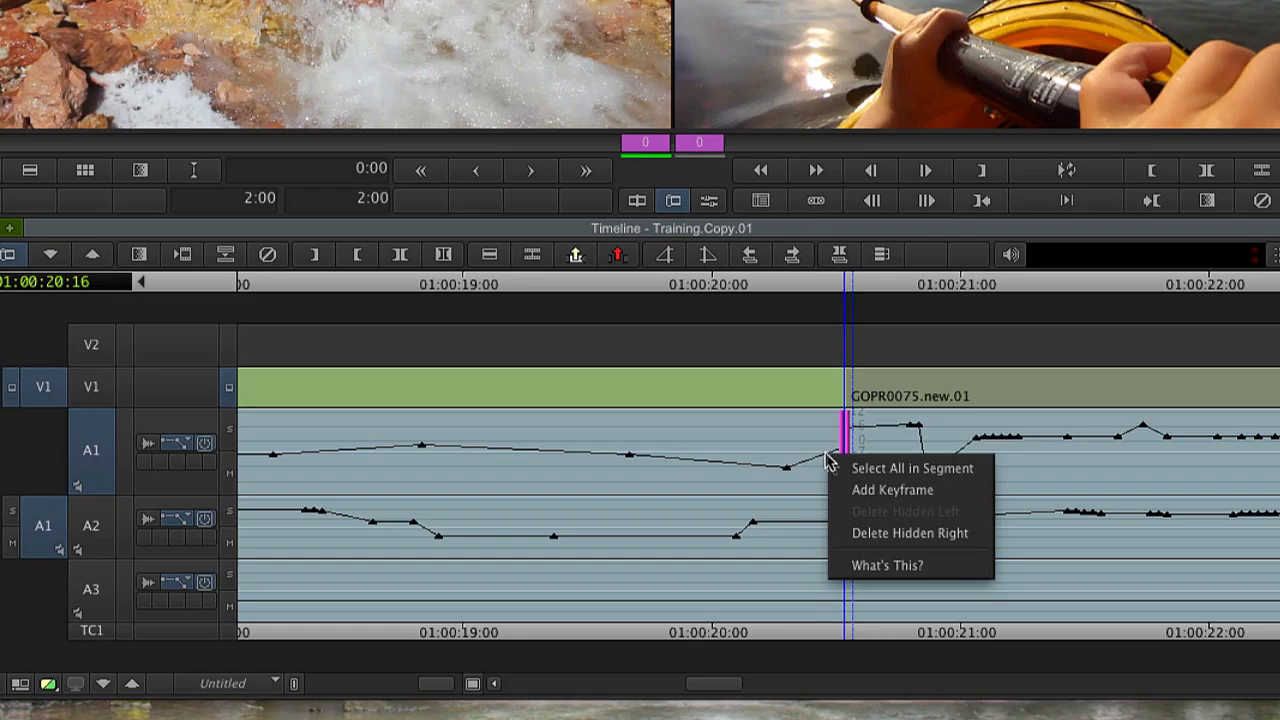
{"action": "left_click", "coordinate": [892, 532]}
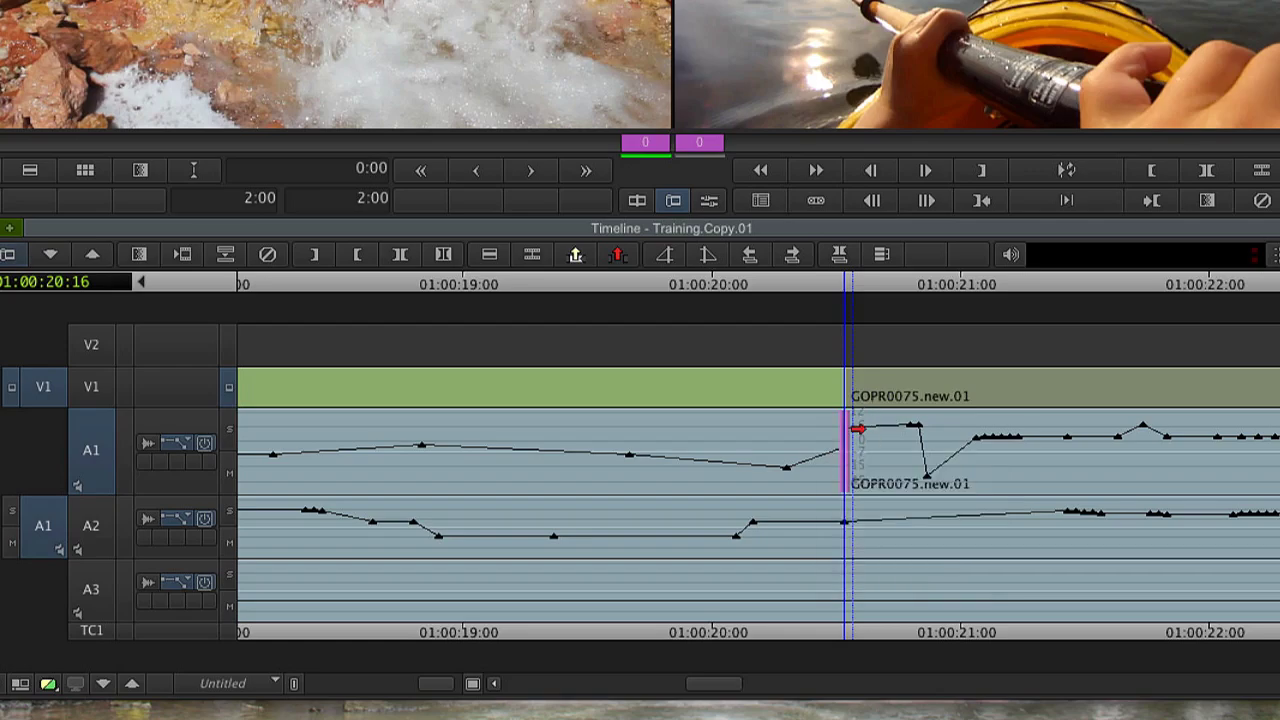
{"action": "left_click", "coordinate": [858, 428]}
{"action": "right_click", "coordinate": [866, 433]}
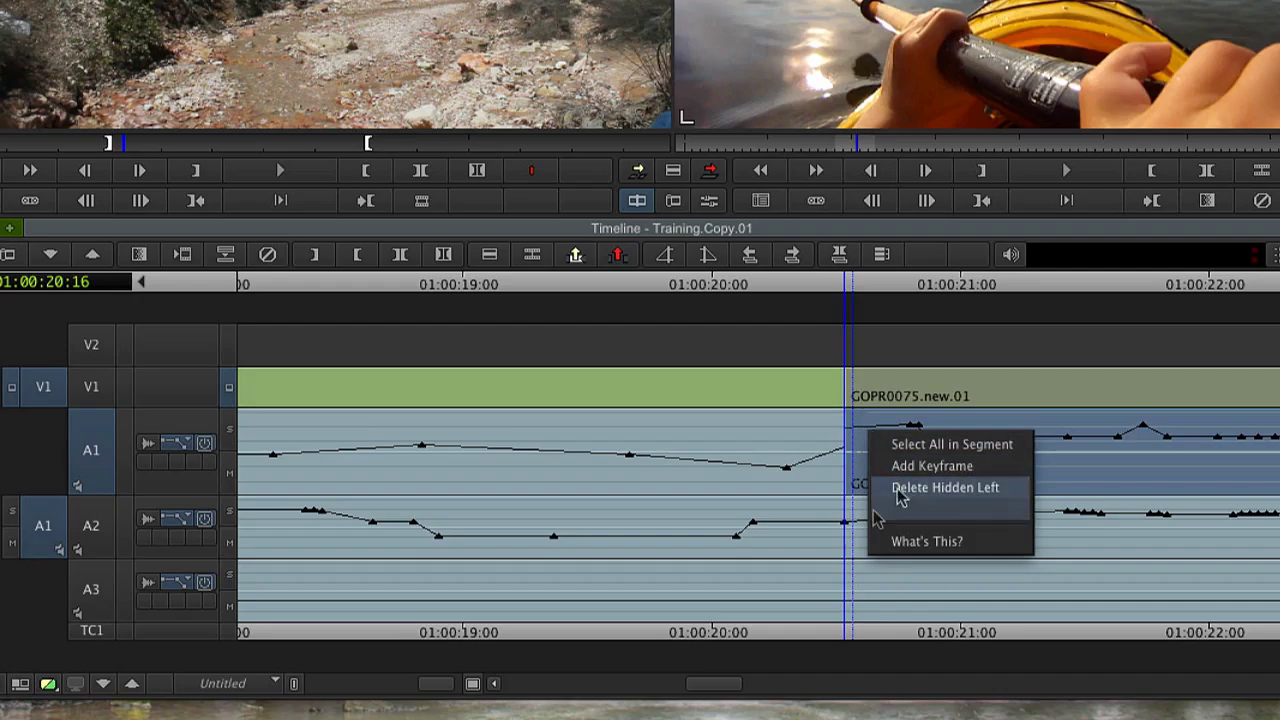
{"action": "left_click", "coordinate": [822, 456]}
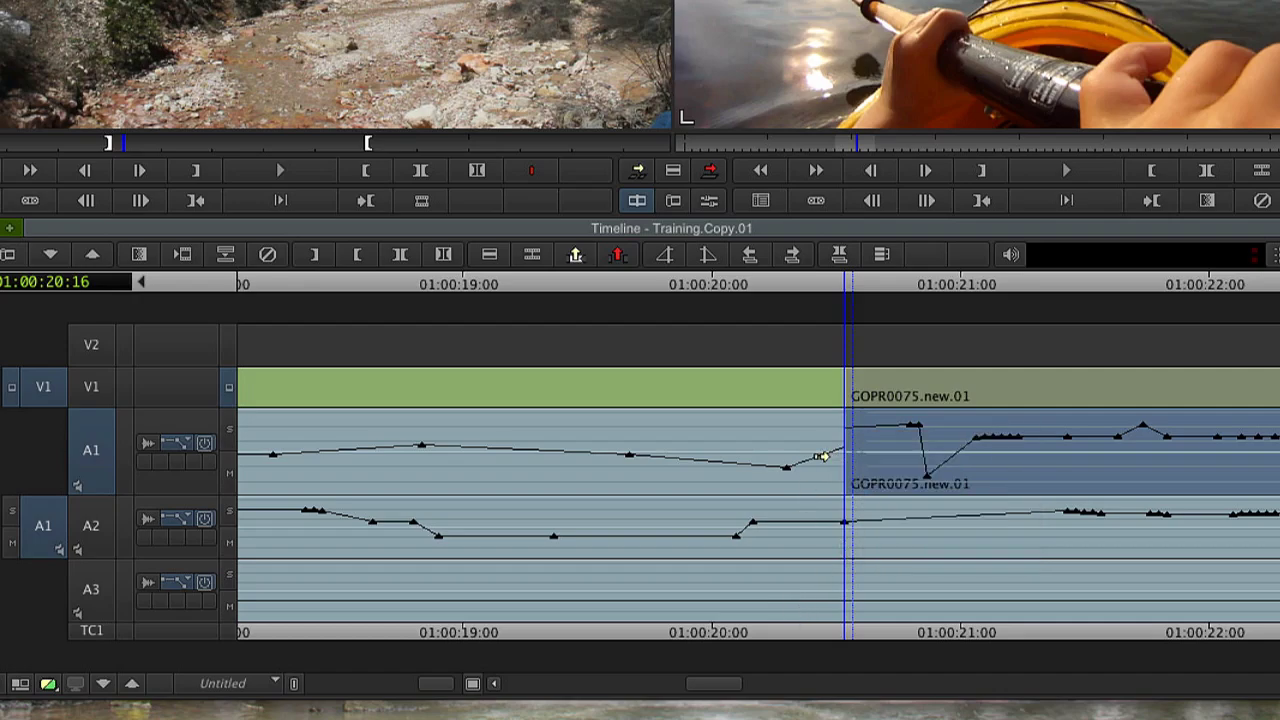
Select the A1 segment left of the cut and Delete Hidden Right keyframes past its end.
{"action": "left_click", "coordinate": [810, 457]}
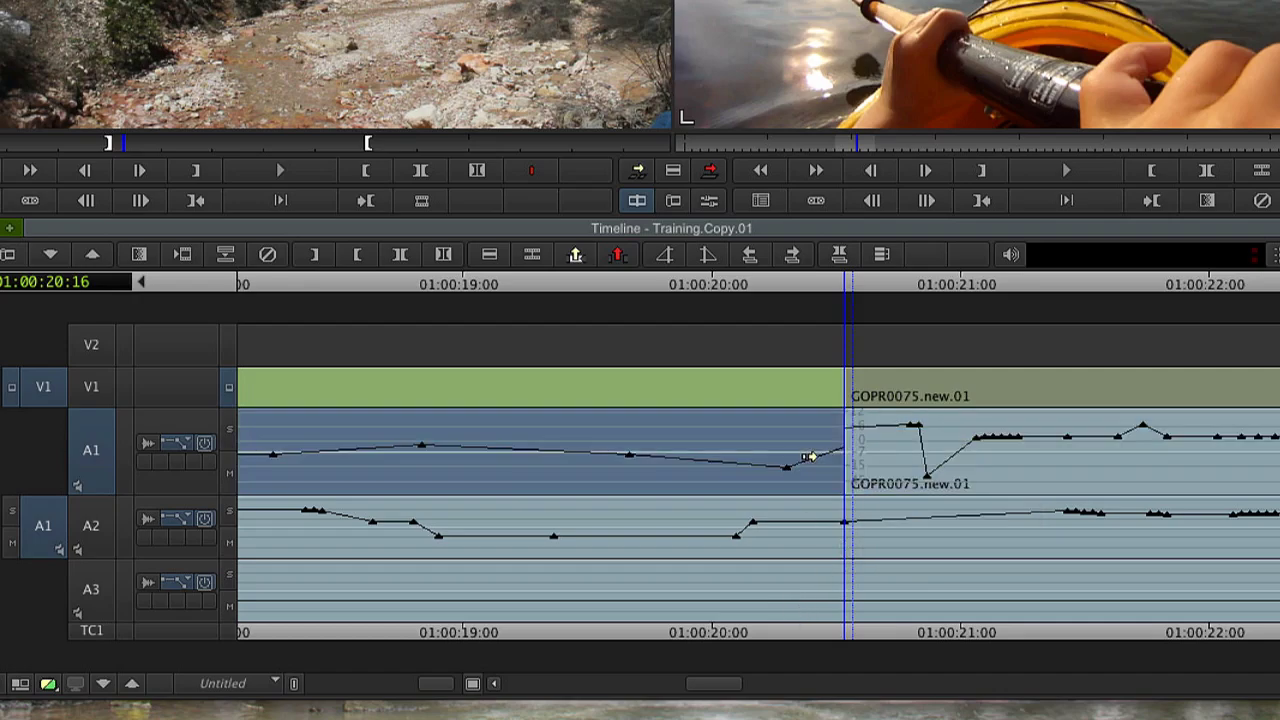
{"action": "right_click", "coordinate": [818, 462]}
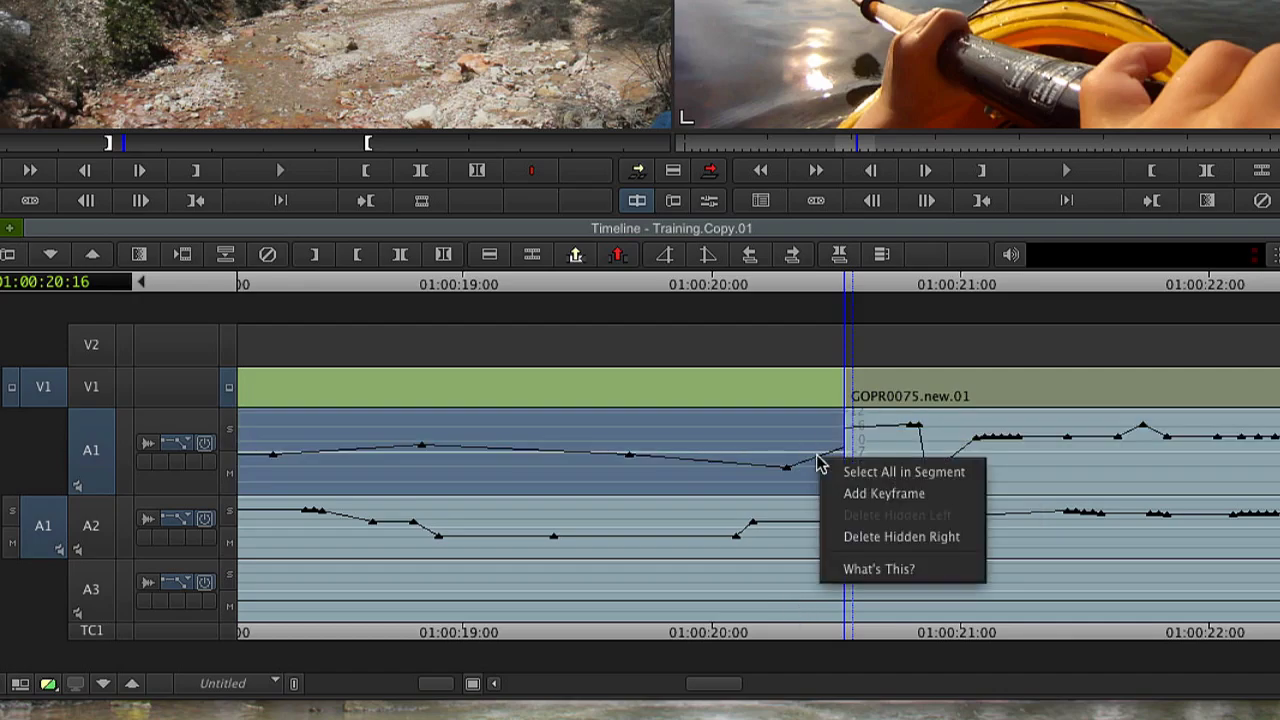
{"action": "left_click", "coordinate": [884, 537]}
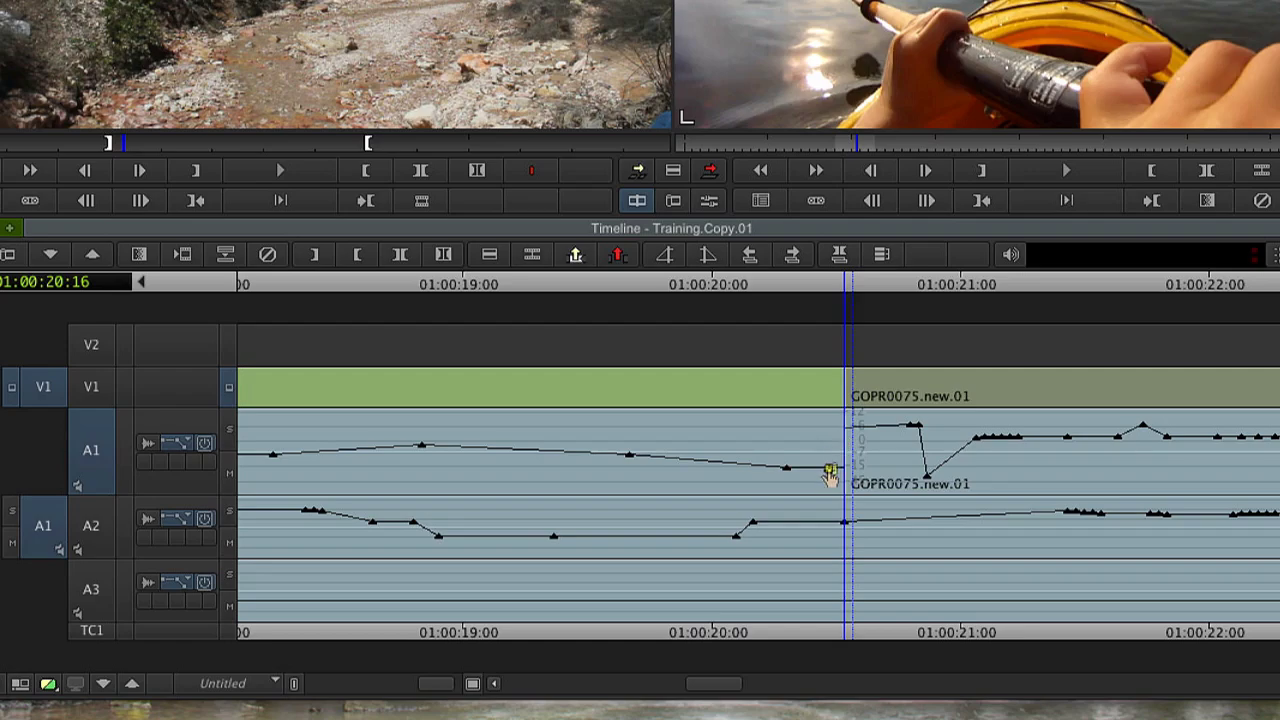
Park the playhead at 01:00:20:14, two frames before the cut into GOPR0075.new.01.
{"action": "left_click", "coordinate": [828, 467]}
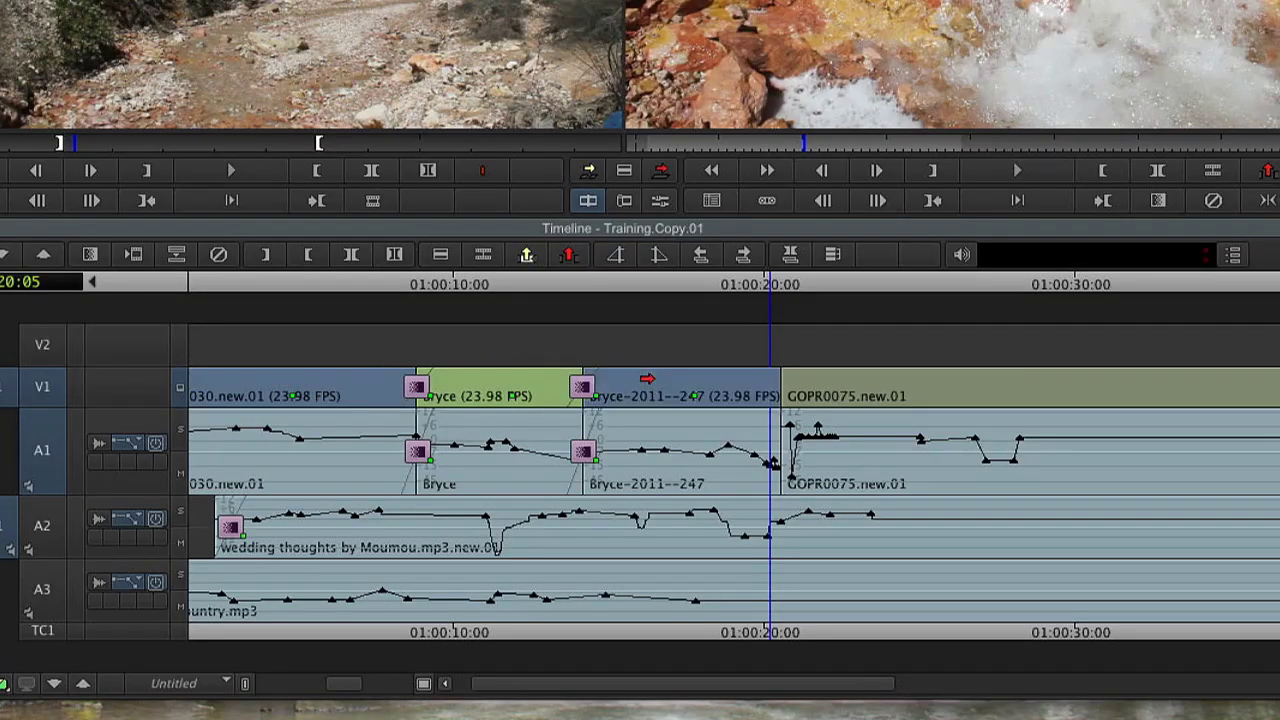
Drag the Bryce-2011--247 segment along V1 past the position indicator toward GOPR0075.new.01.
{"action": "left_click_drag", "start_coordinate": [650, 370], "coordinate": [973, 338]}
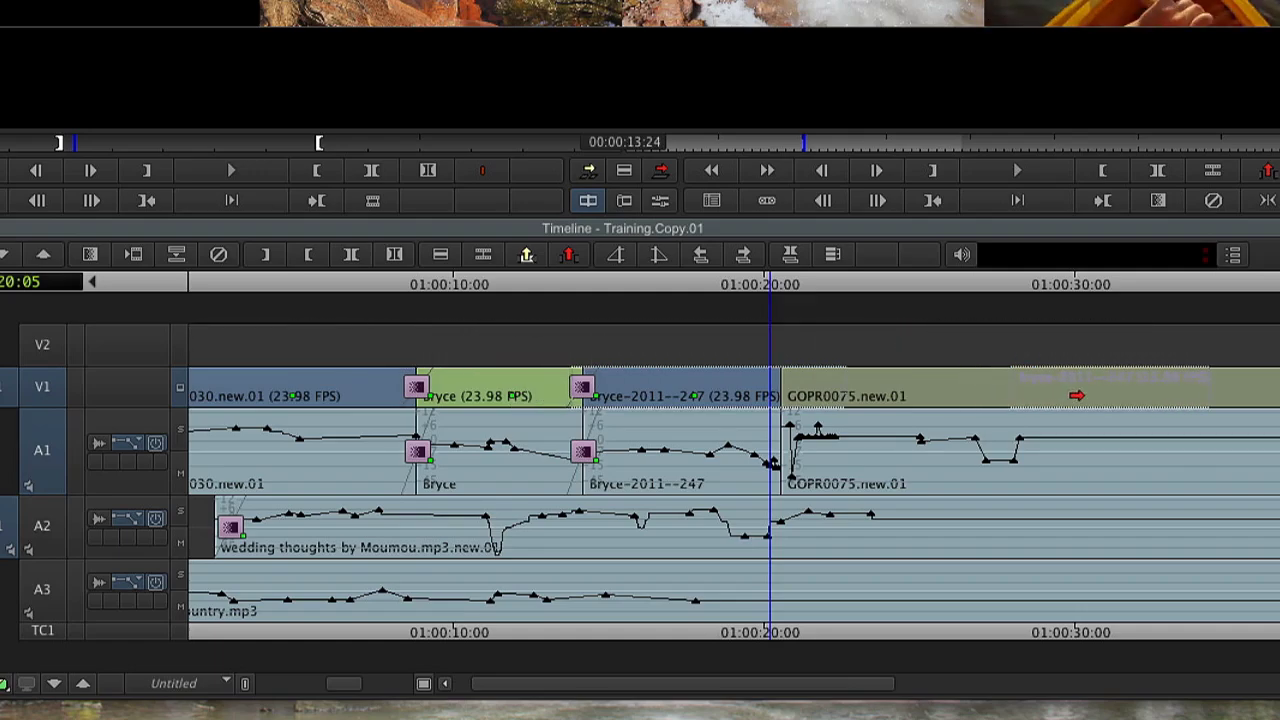